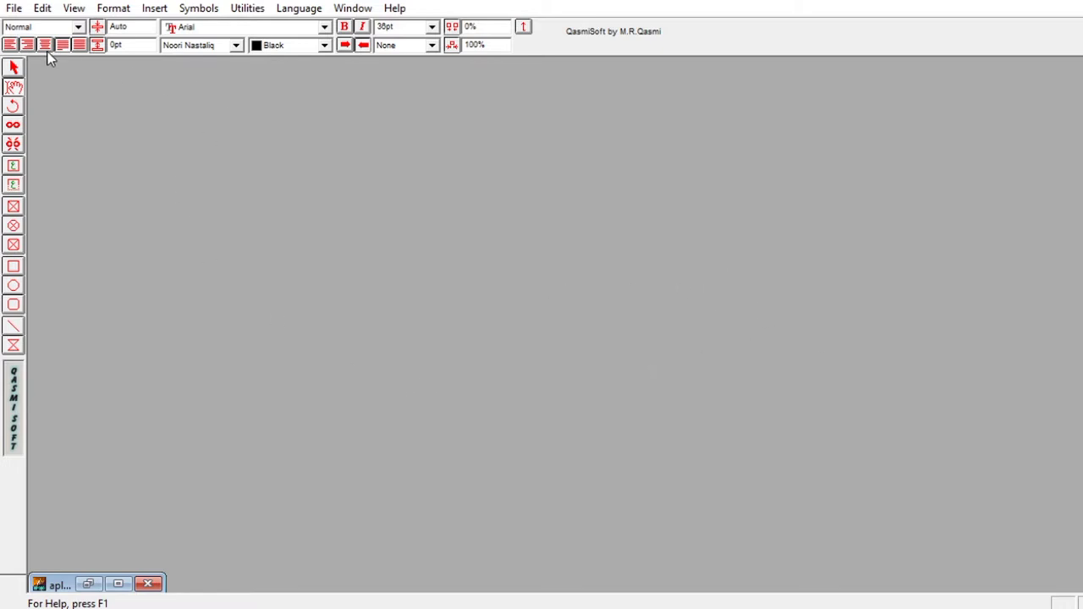
# - Create a new document with the Folio 8.5x13" page size
pyautogui.click(14, 11)
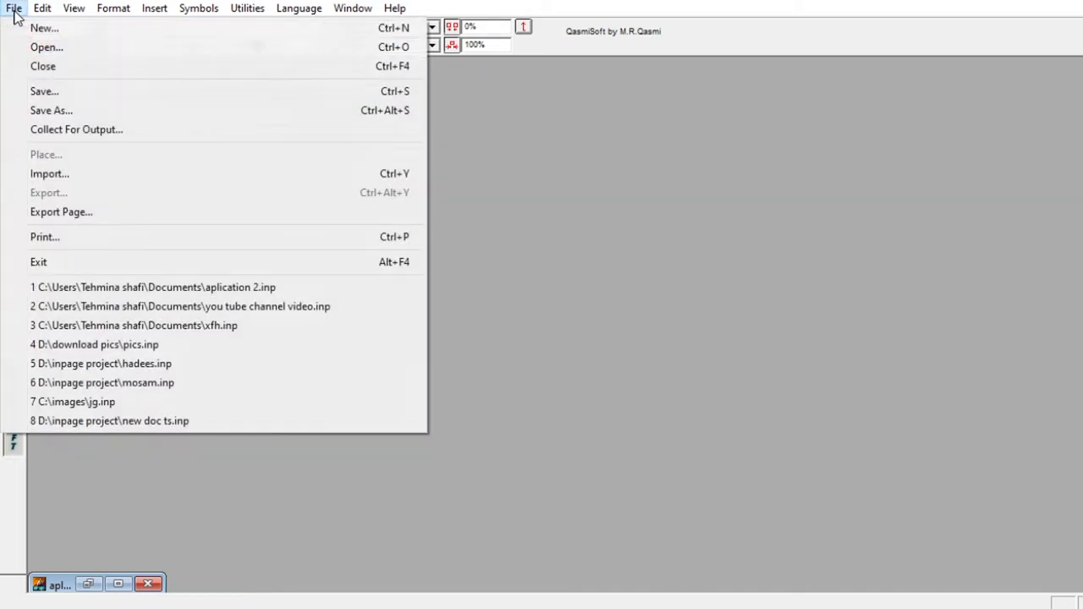
pyautogui.click(20, 28)
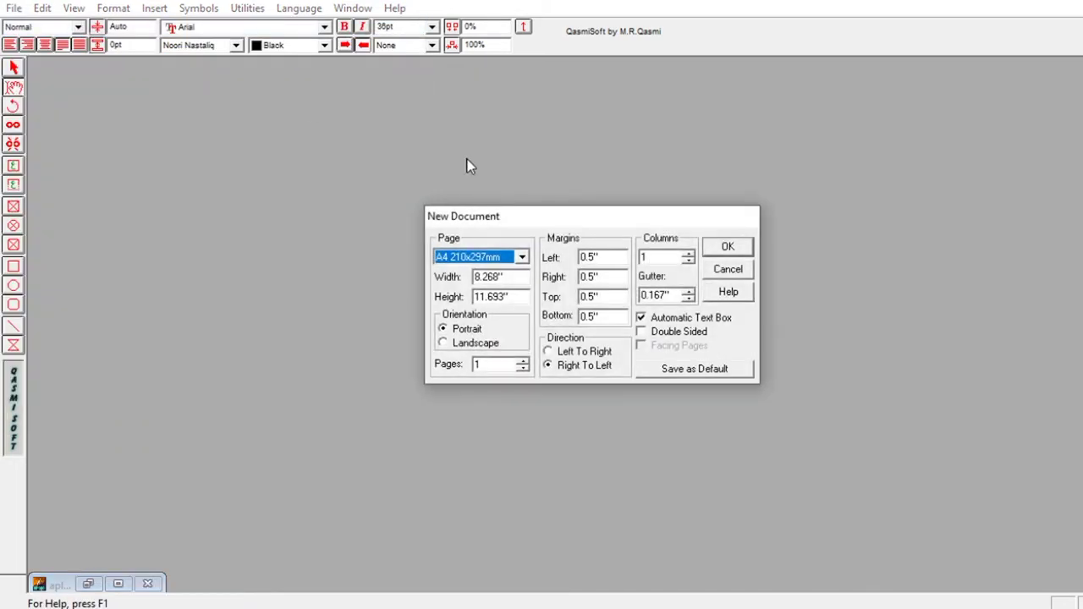
pyautogui.click(522, 259)
pyautogui.click(524, 276)
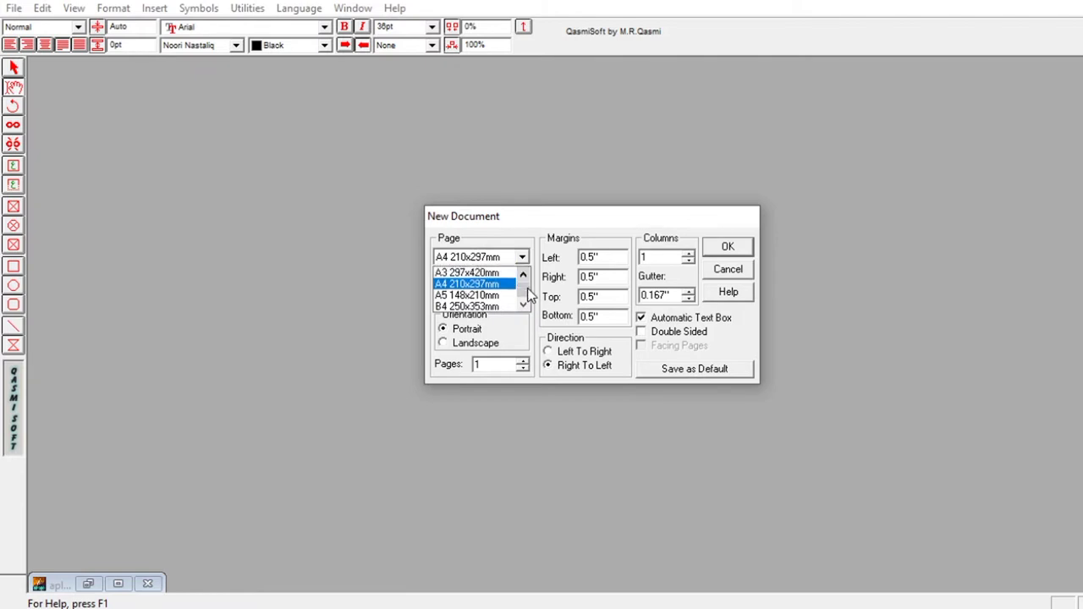
pyautogui.click(524, 306)
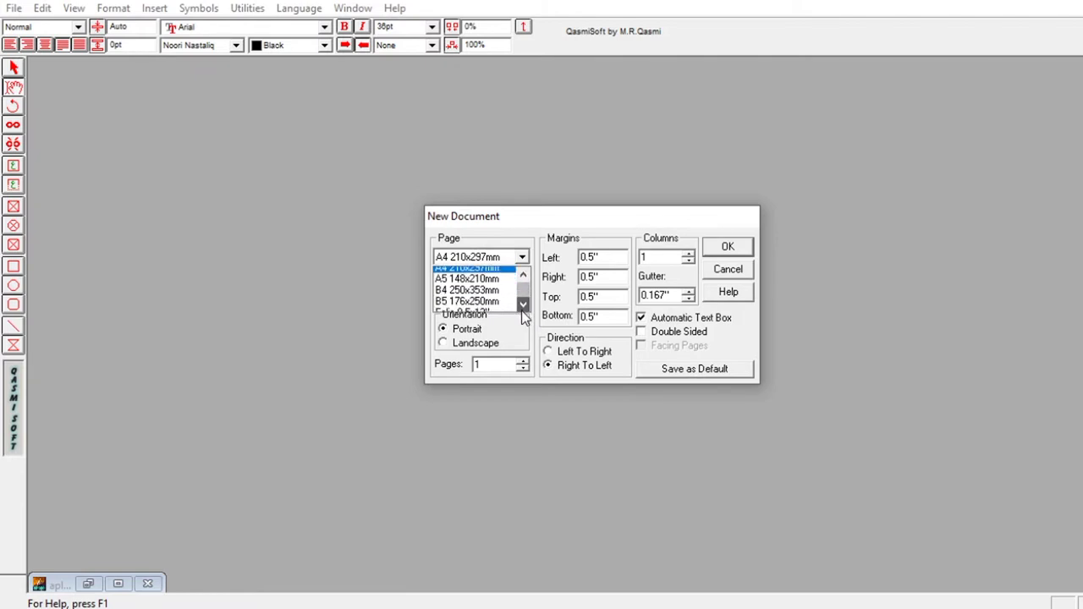
pyautogui.click(524, 305)
pyautogui.click(524, 305)
pyautogui.click(524, 306)
pyautogui.click(491, 285)
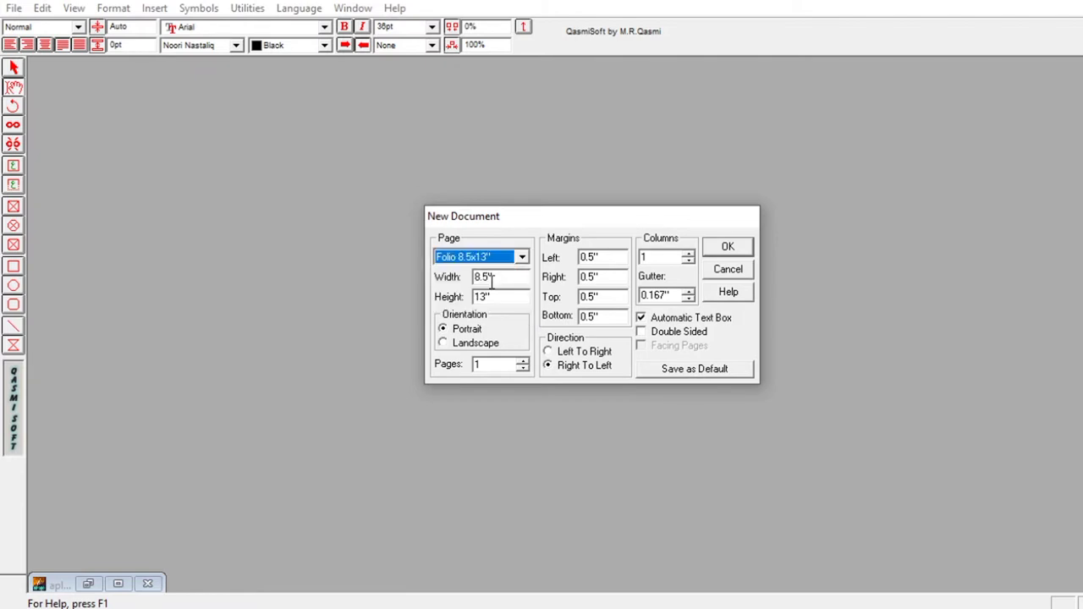
pyautogui.click(716, 251)
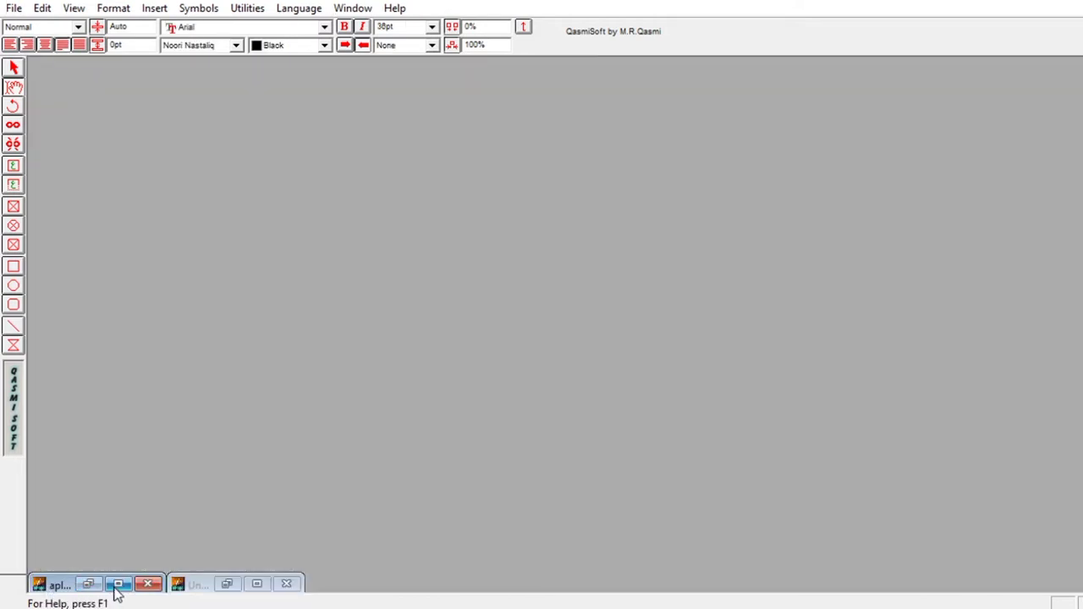
# - View the finished application letter, minimize it, and maximize the blank Untitled document
pyautogui.click(117, 587)
pyautogui.click(709, 400)
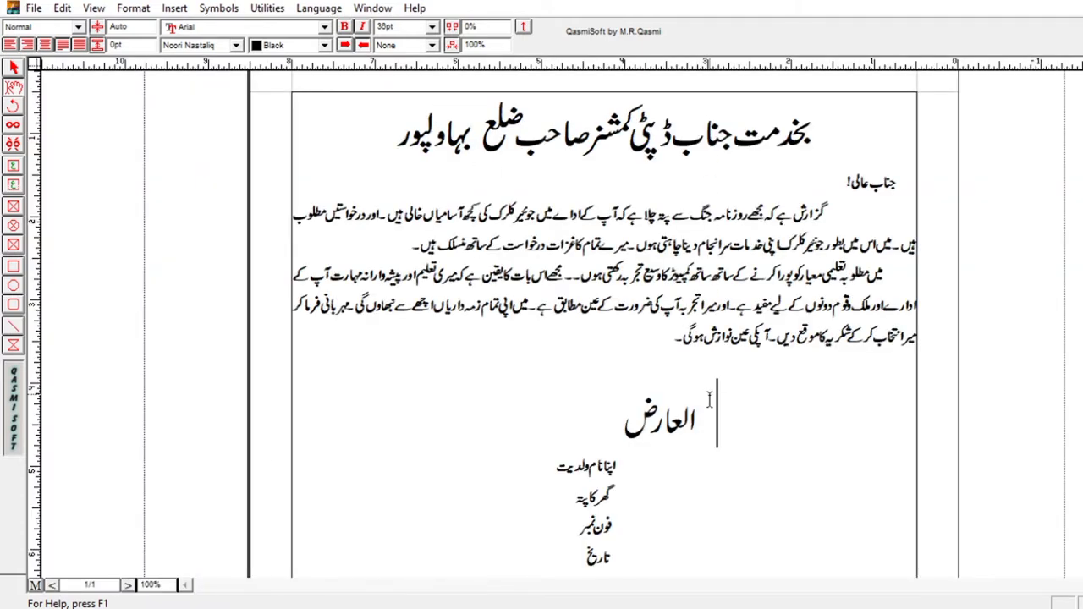
pyautogui.click(916, 206)
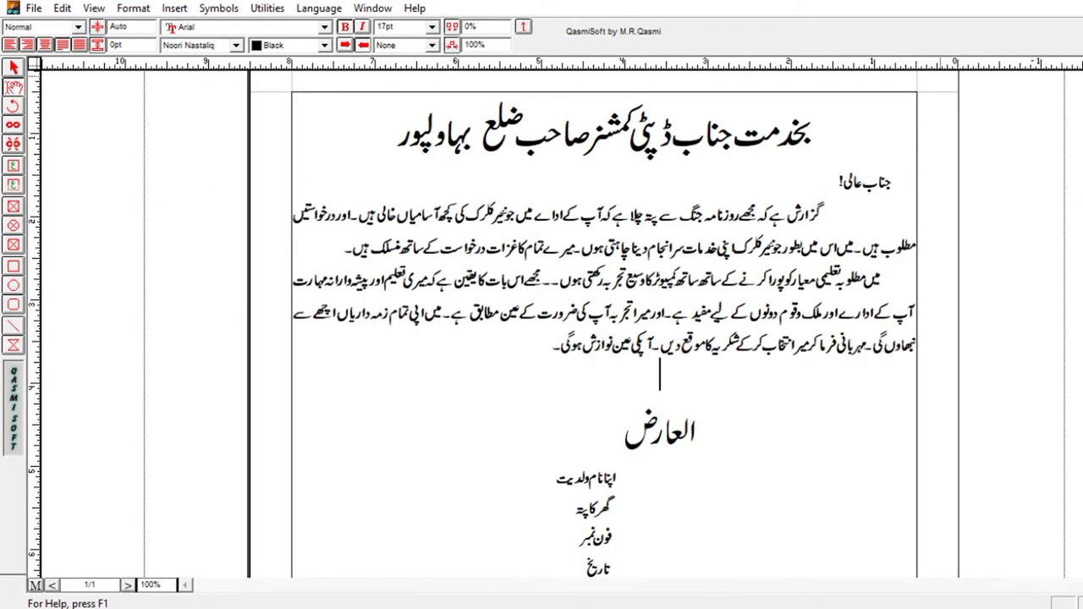
pyautogui.click(1044, 8)
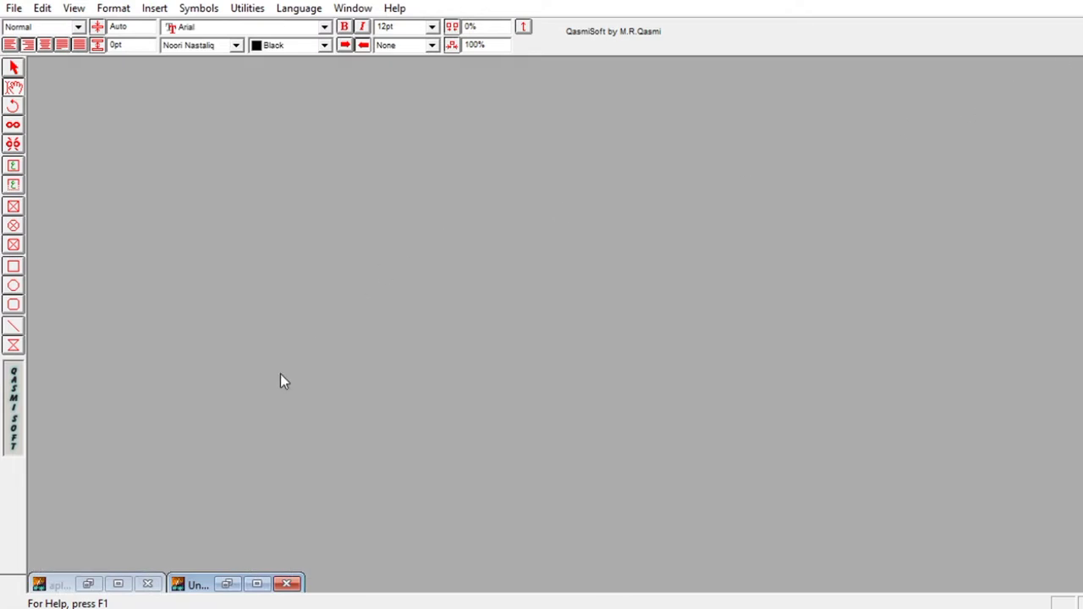
pyautogui.click(257, 584)
# - Type the addressee line بخدمت جناب ڈپٹی کمشنر صاحب ضلع بہاولپور at the top of the page
pyautogui.write('مخدم')
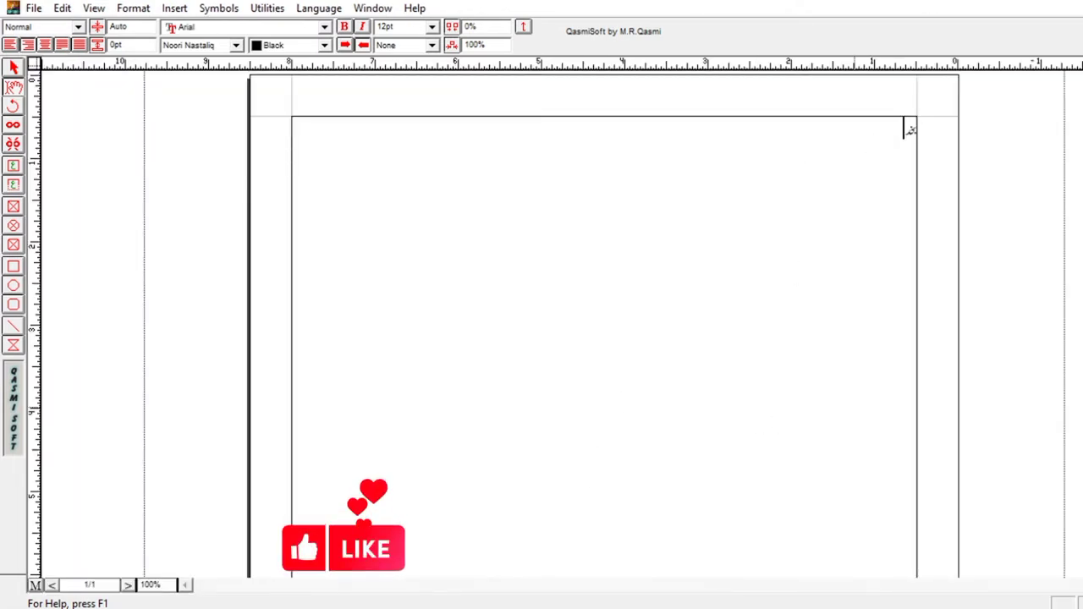
pyautogui.write('ت جناب ڈپٹ')
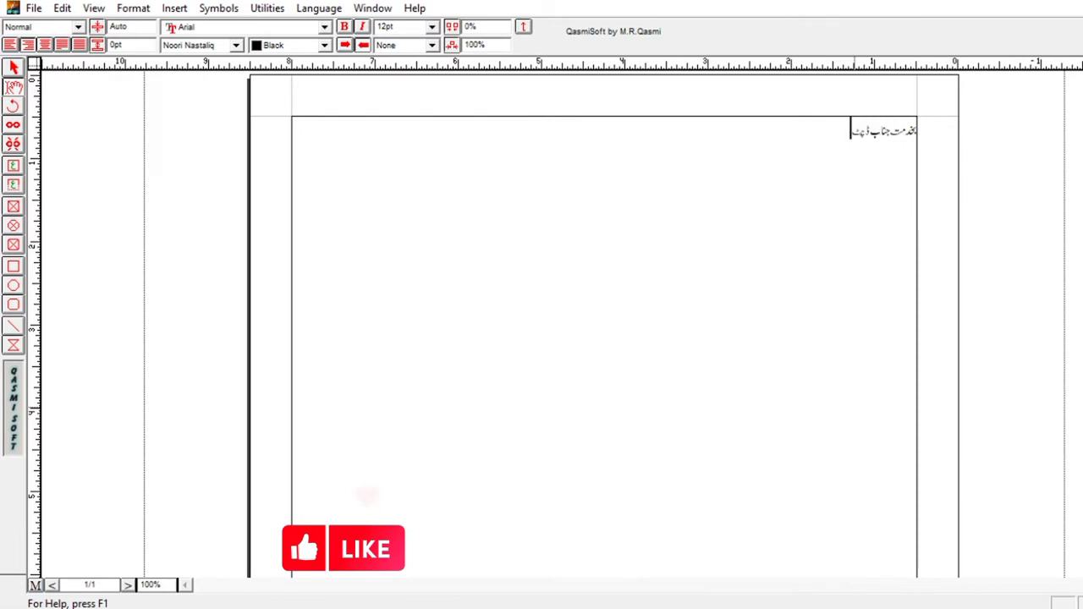
pyautogui.write('ی کمش')
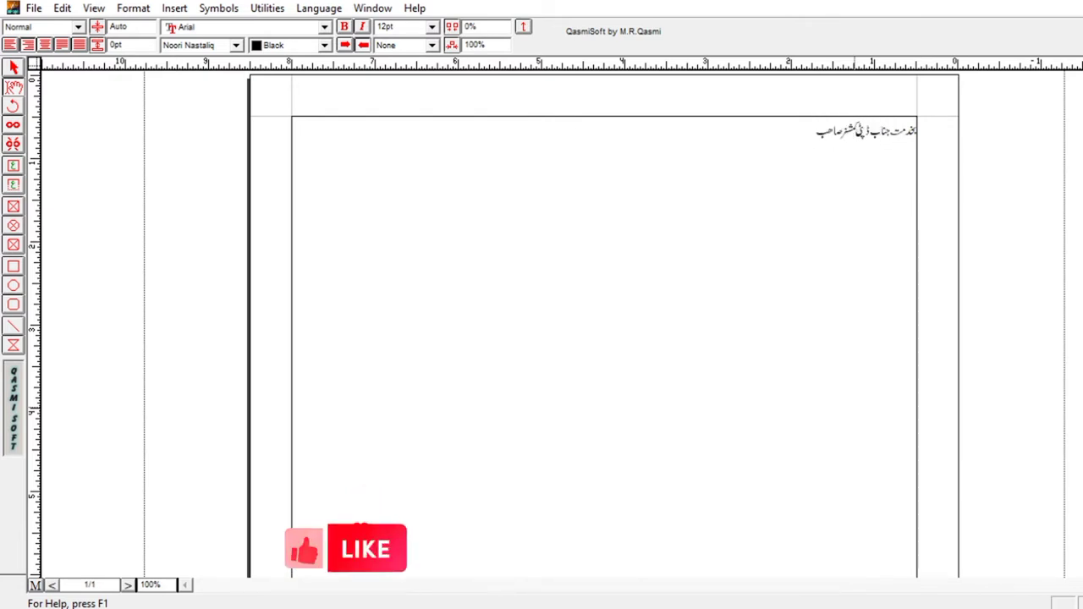
pyautogui.write('نر')
pyautogui.press('capslock')
pyautogui.write('صاح')
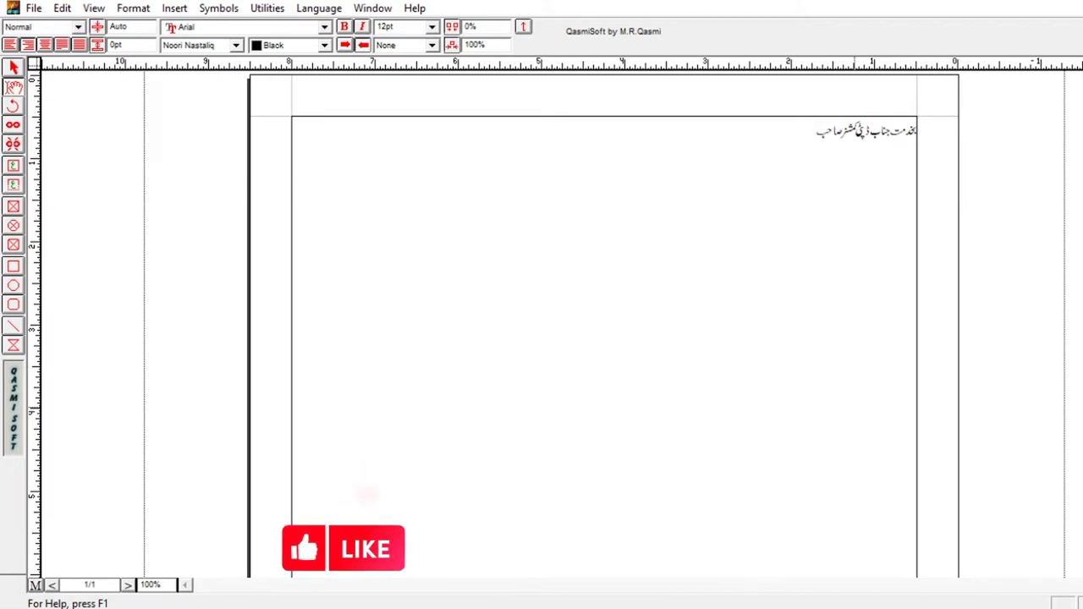
pyautogui.write('ب')
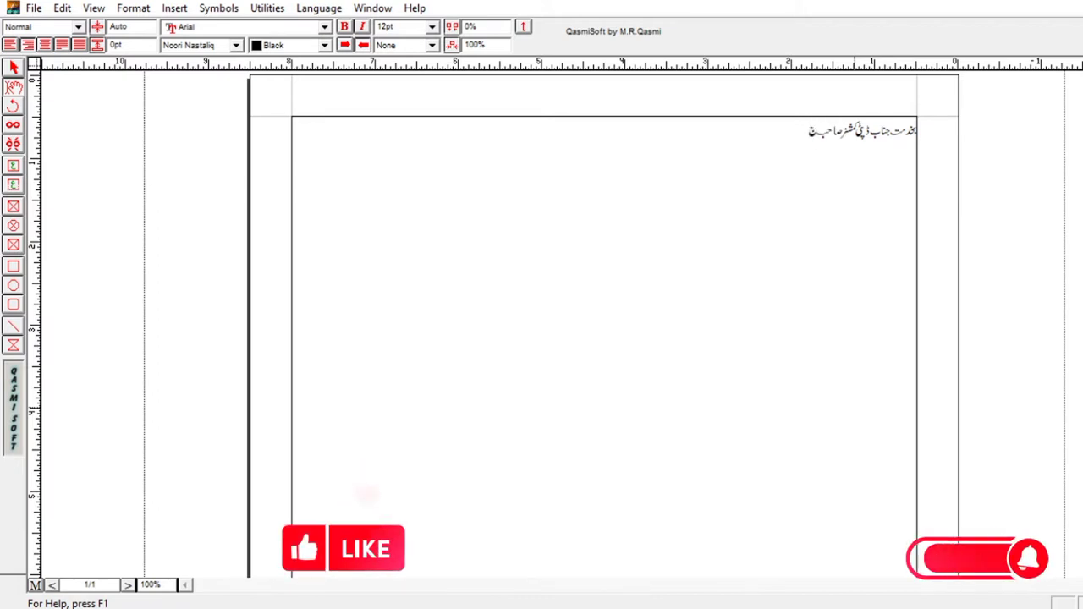
pyautogui.write(' ضلع بہاولپور')
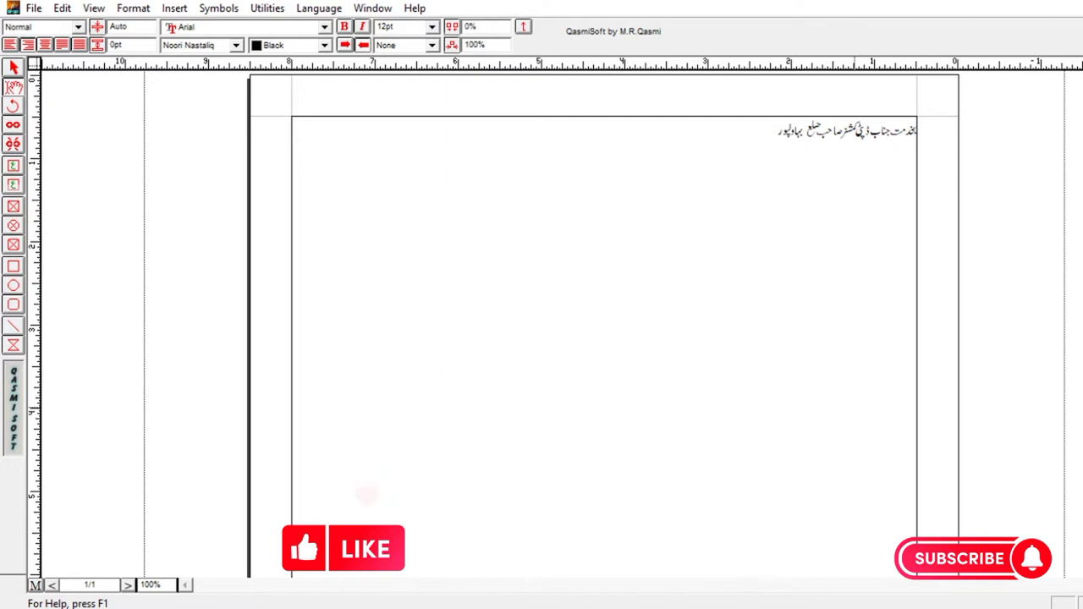
# - Set the heading to 36pt in Noori Nastaliq
pyautogui.hotkey('ctrl', 'a')
pyautogui.click(432, 27)
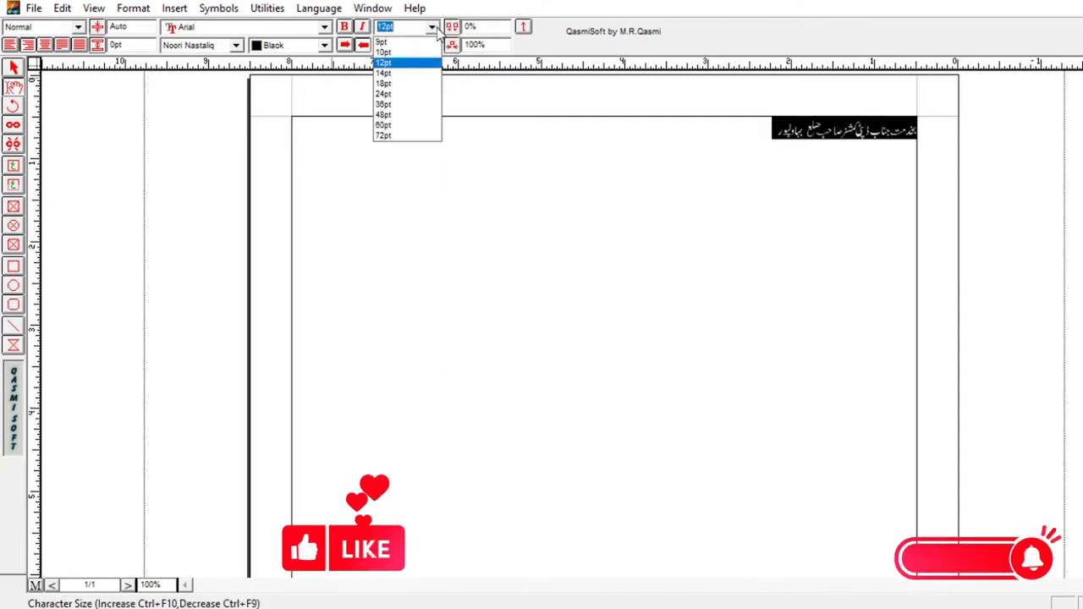
pyautogui.click(405, 115)
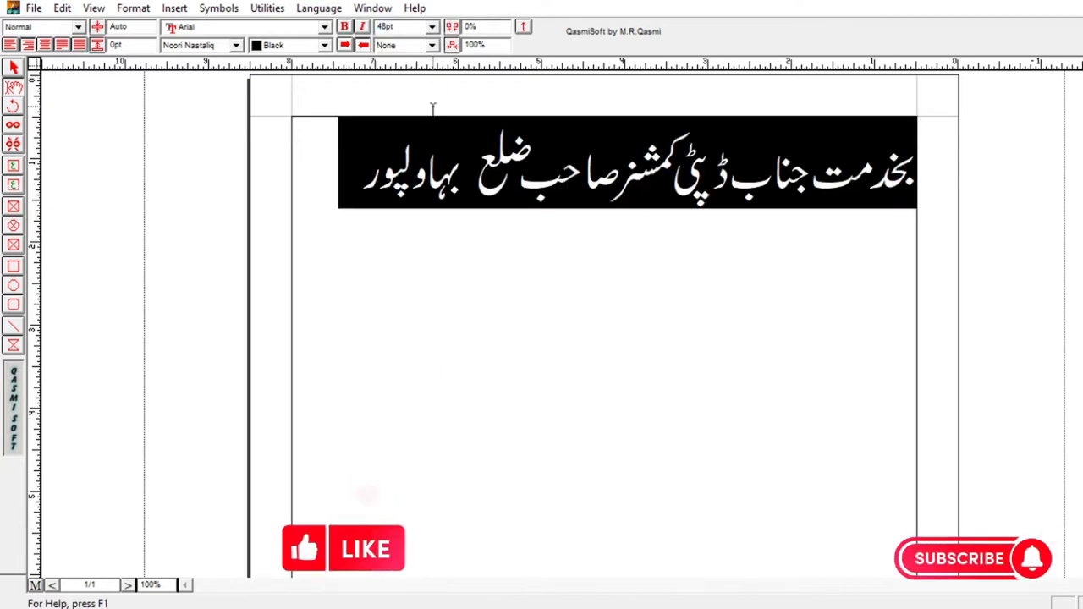
pyautogui.click(432, 27)
pyautogui.click(396, 104)
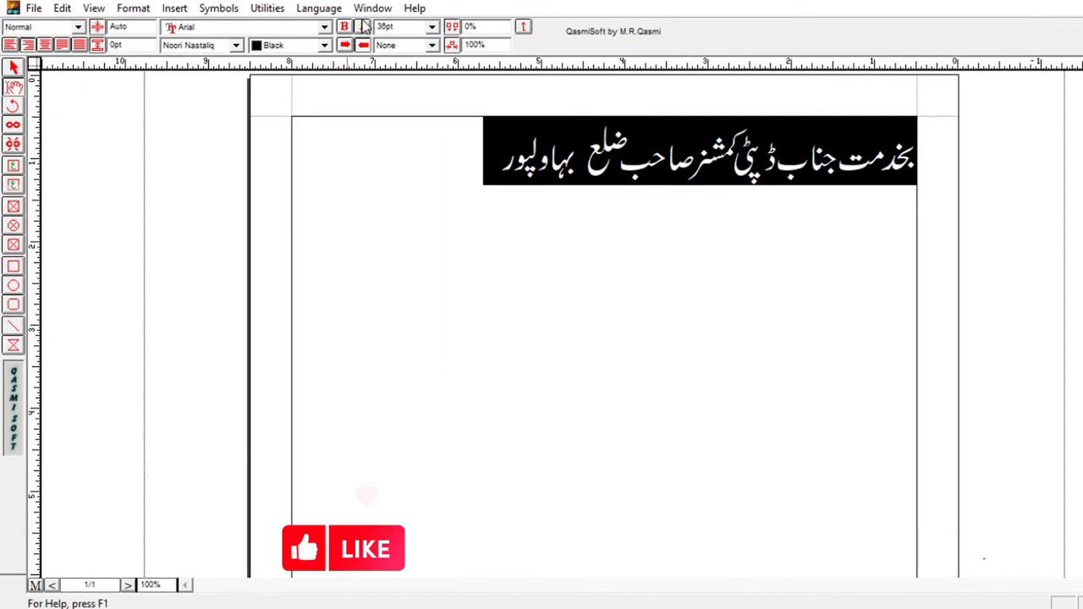
pyautogui.click(344, 28)
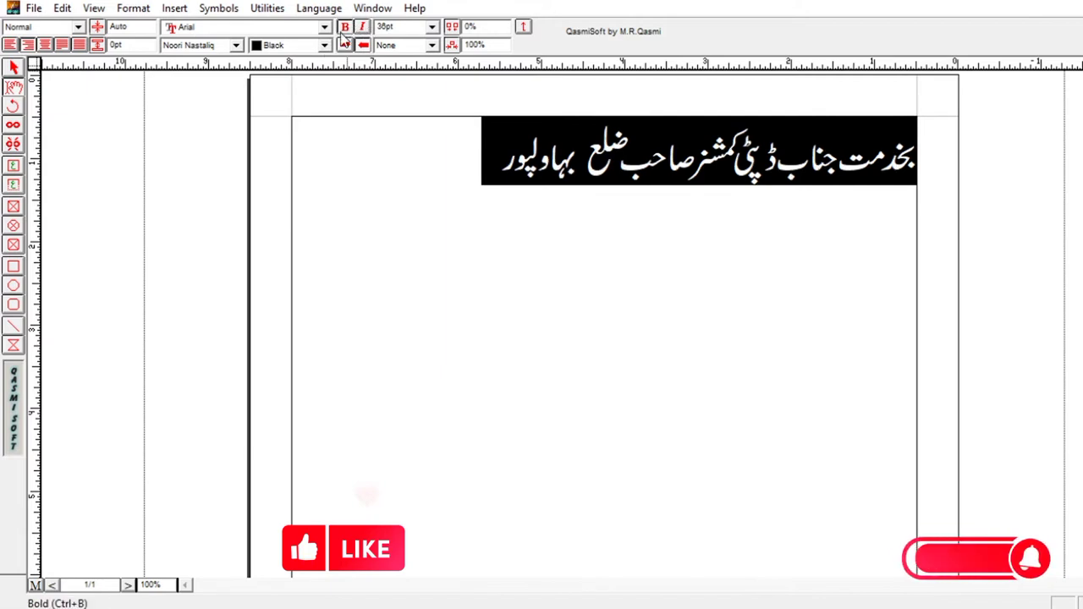
pyautogui.click(236, 45)
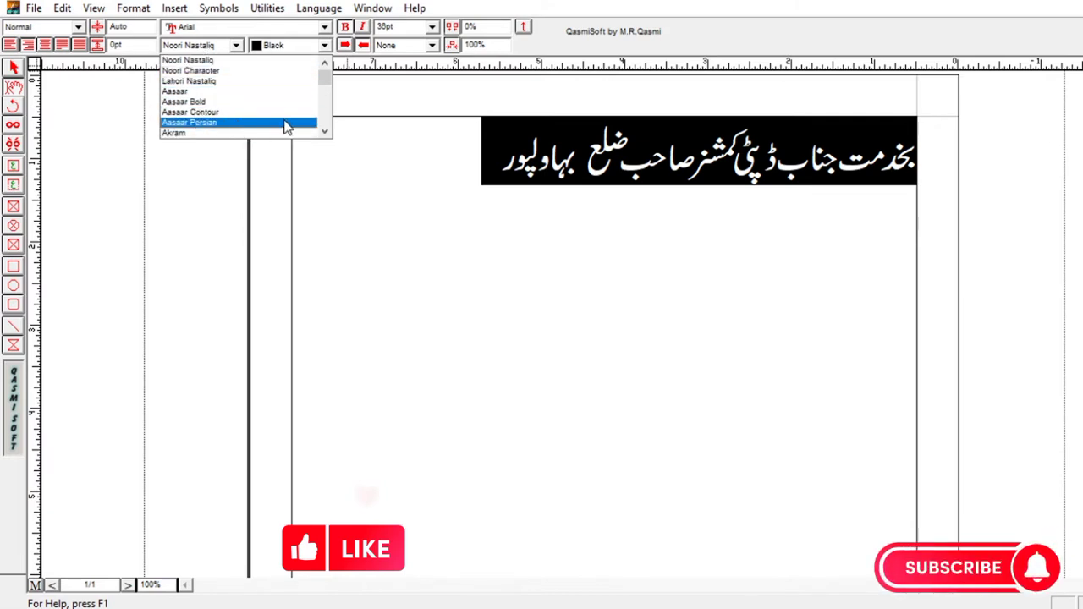
pyautogui.click(465, 161)
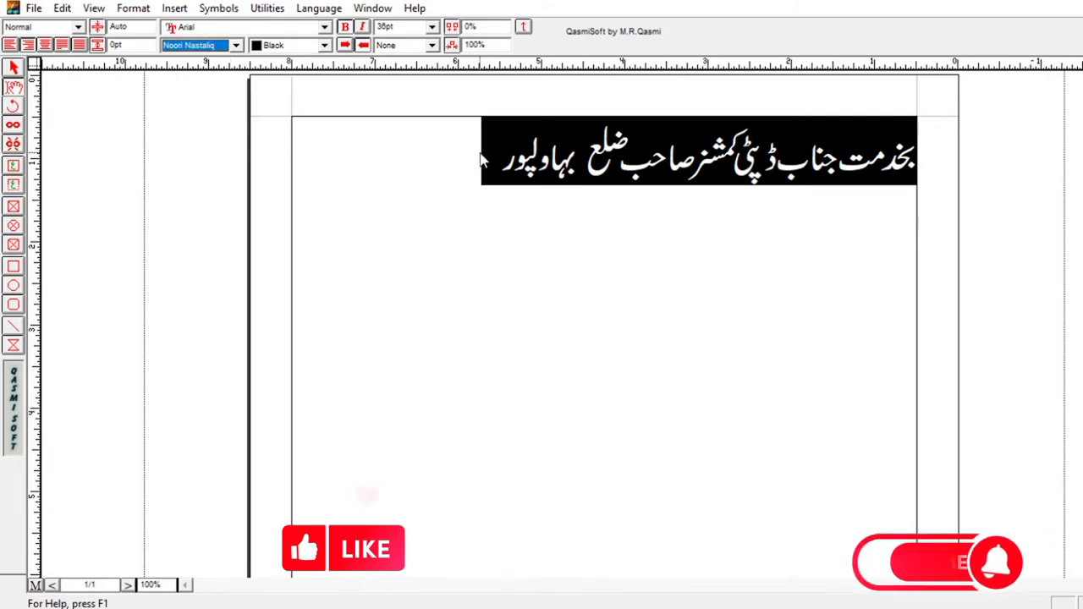
pyautogui.click(501, 157)
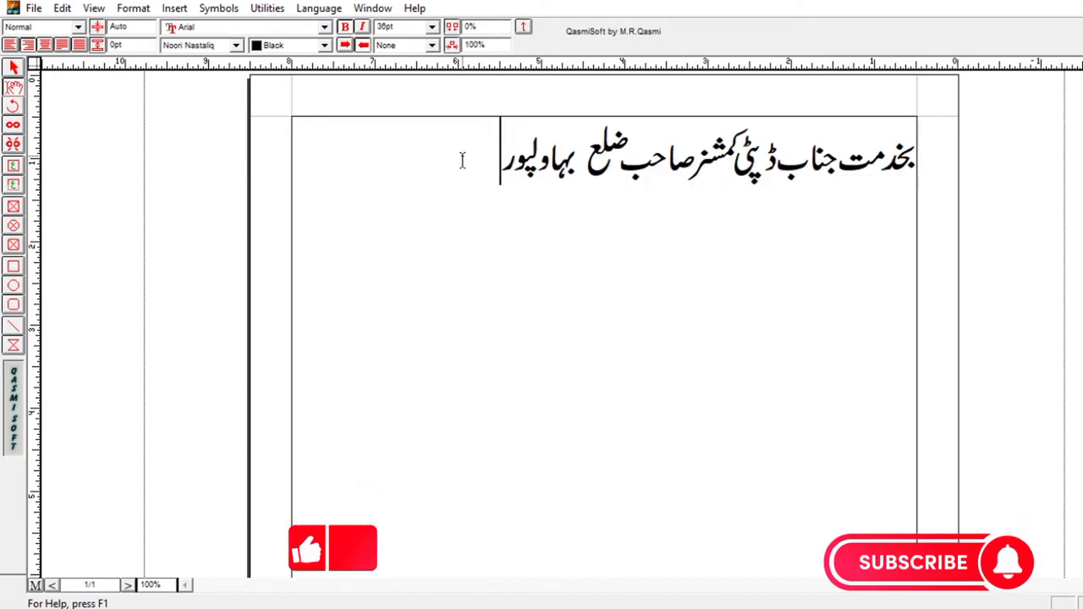
# - Centre the heading across the page and start a new line below it
pyautogui.hotkey('ctrl', 'a')
pyautogui.click(45, 44)
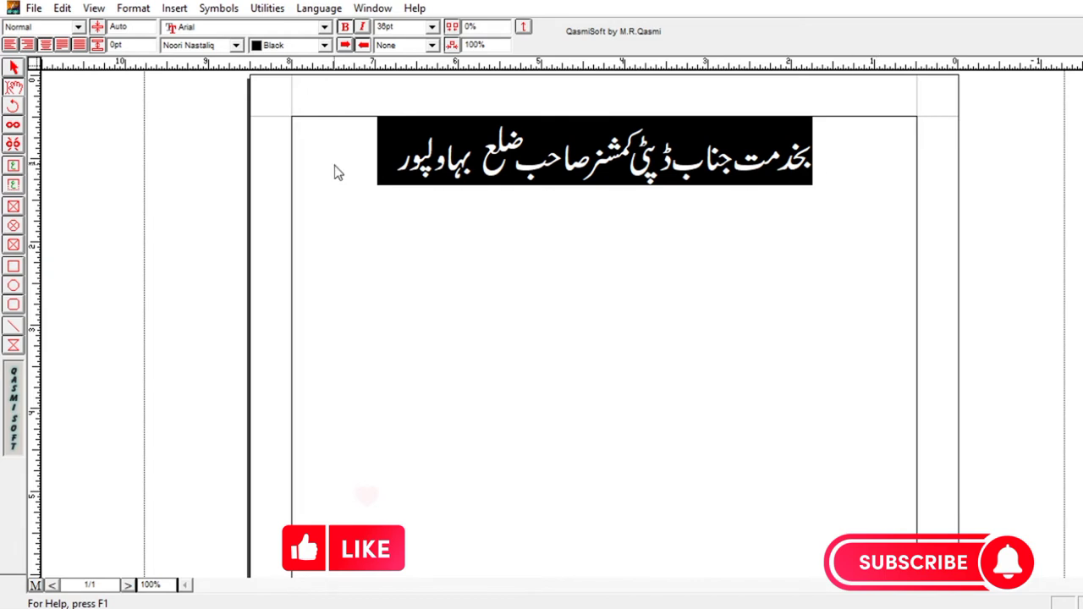
pyautogui.click(380, 164)
pyautogui.press('Return')
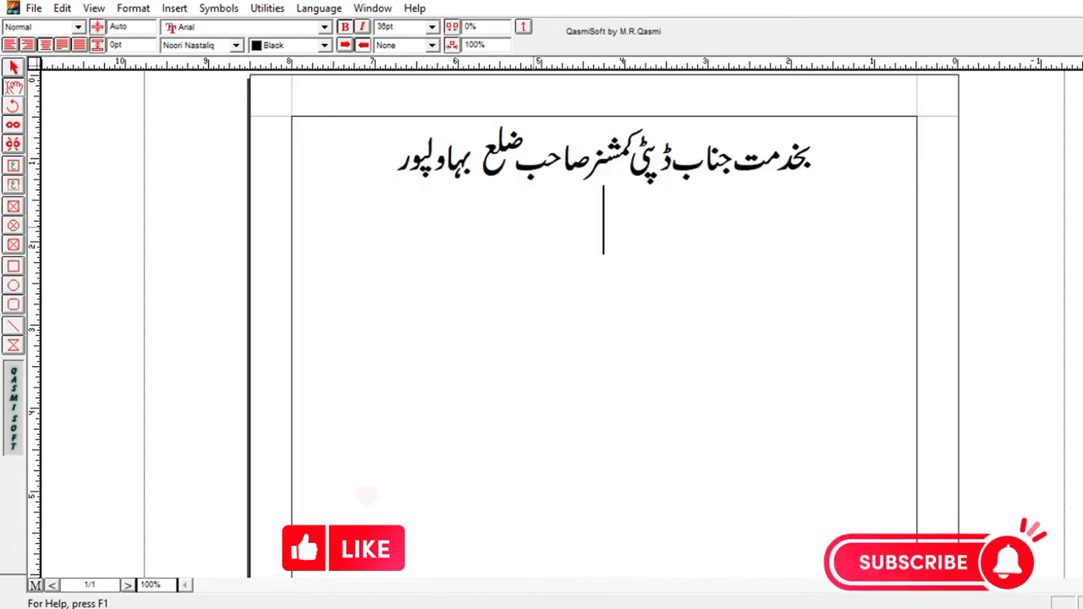
# - Type the right-aligned salutation جناب عالی! on the new line
pyautogui.click(77, 46)
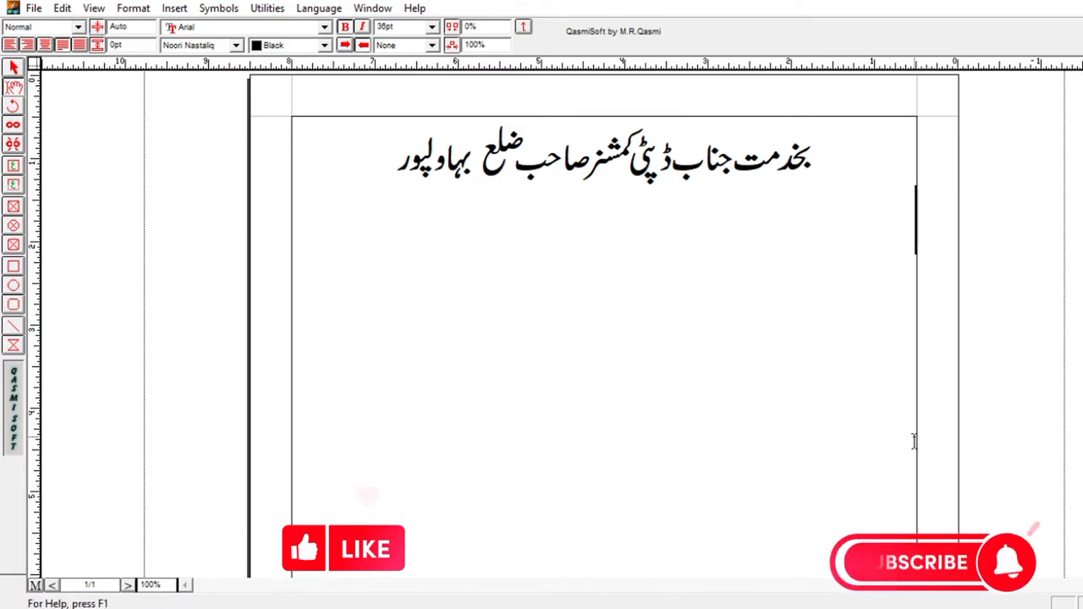
pyautogui.write('جناب')
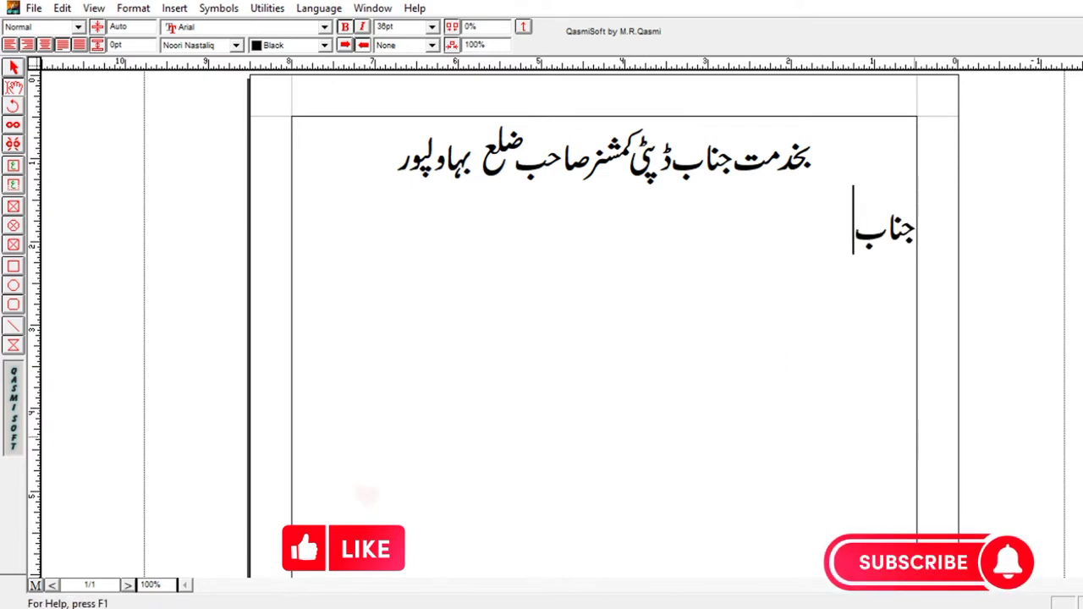
pyautogui.write(' عالی')
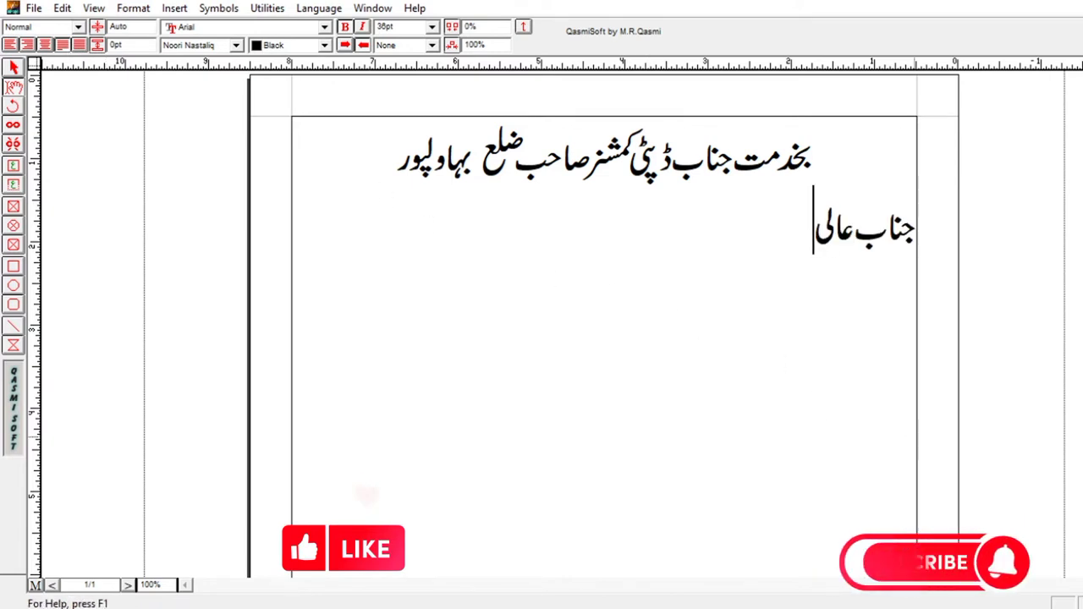
pyautogui.write('!')
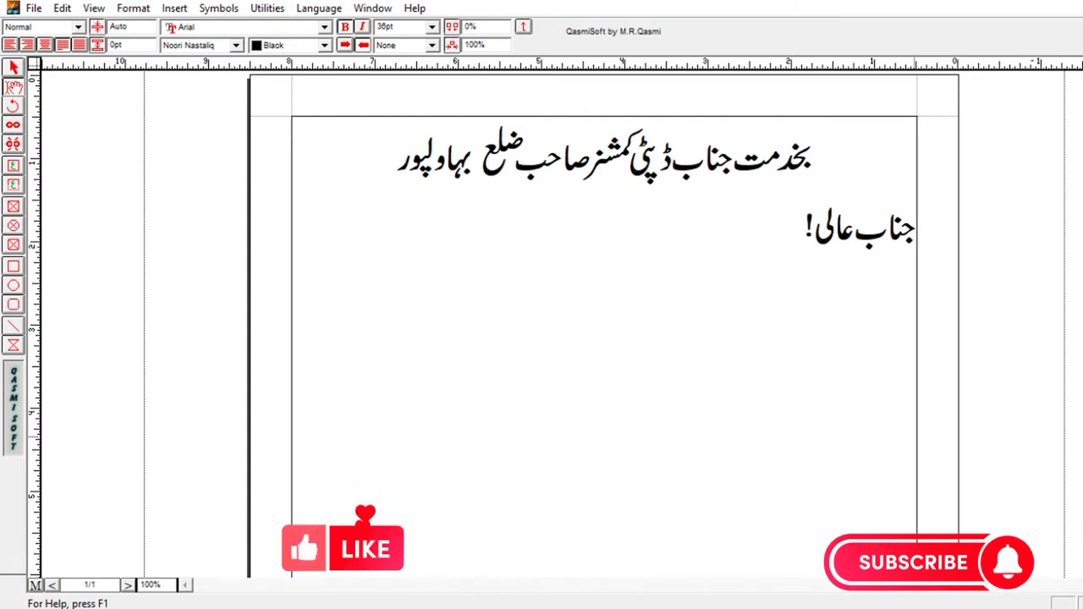
pyautogui.hotkey('ctrl', 'a')
pyautogui.click(815, 180)
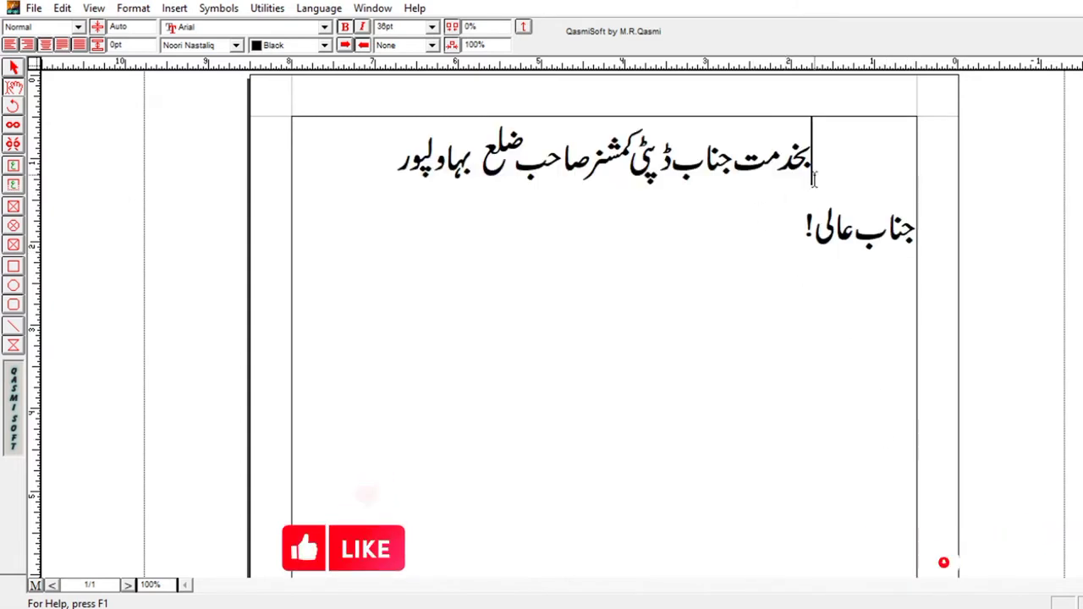
# - Reduce the salutation to 18pt, indent it with a tab, and start a new line
pyautogui.moveTo(769, 229); pyautogui.dragTo(910, 226)
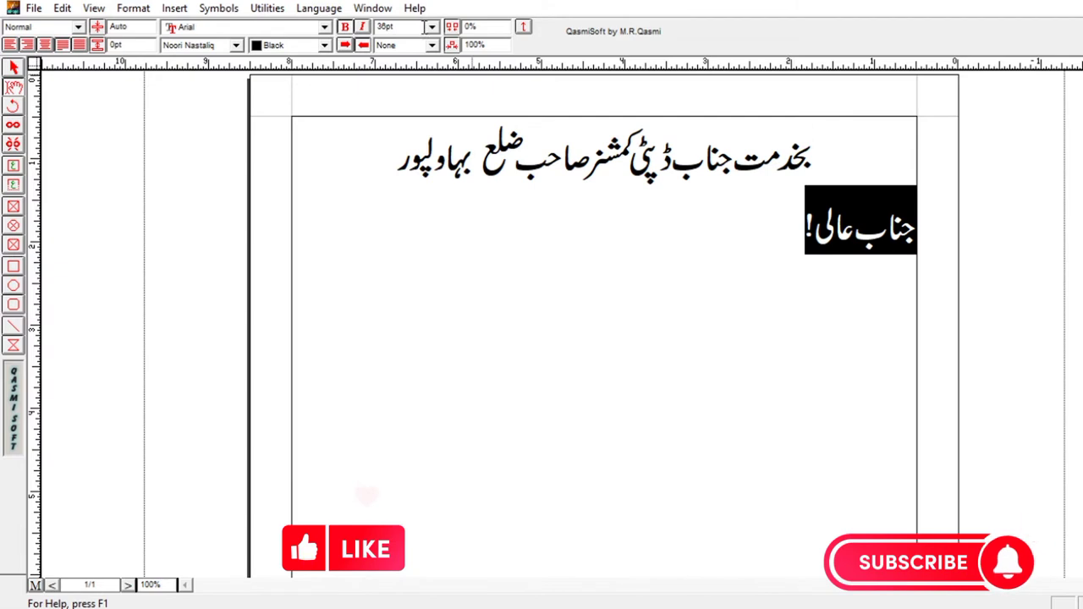
pyautogui.click(432, 26)
pyautogui.click(423, 90)
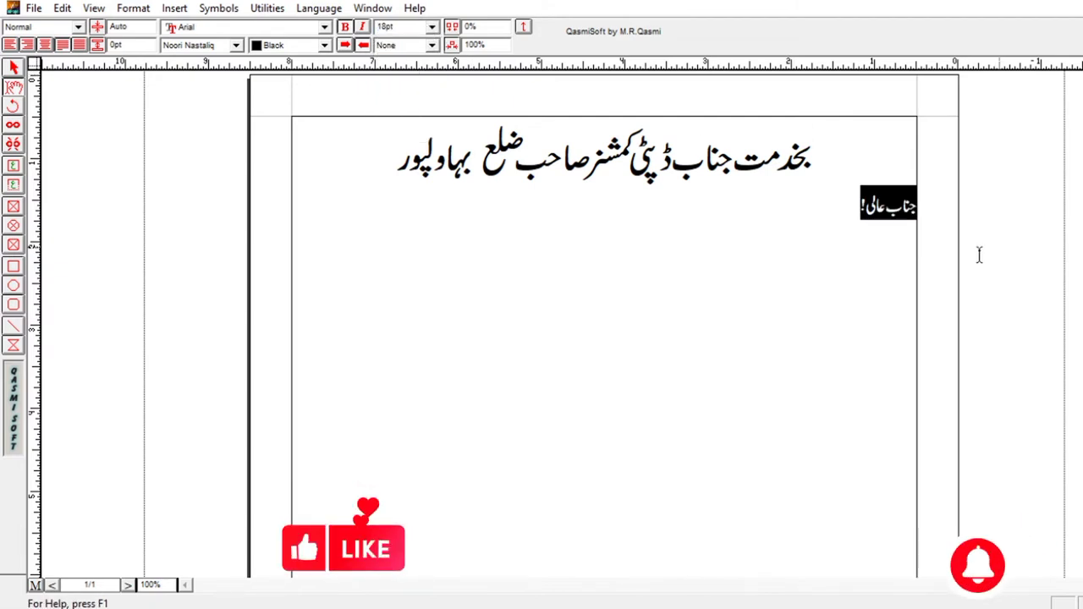
pyautogui.click(918, 218)
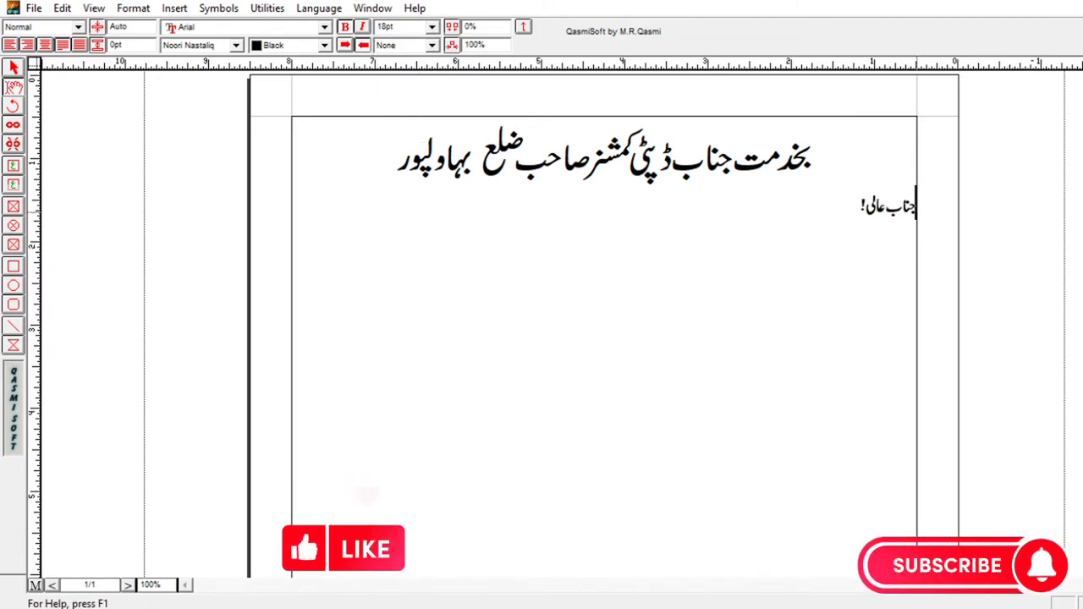
pyautogui.press('Tab')
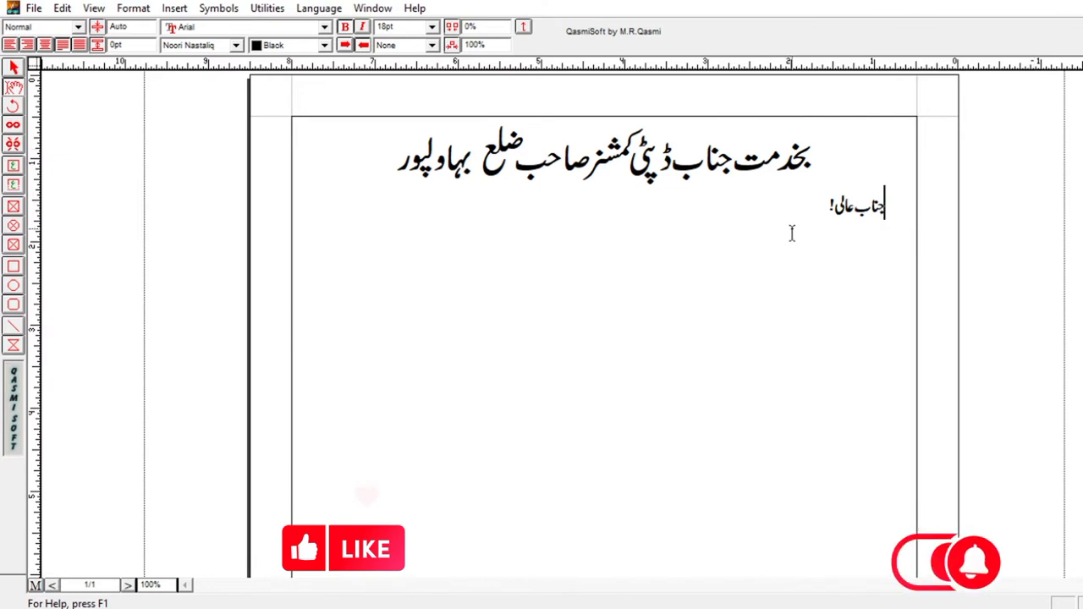
pyautogui.press('Return')
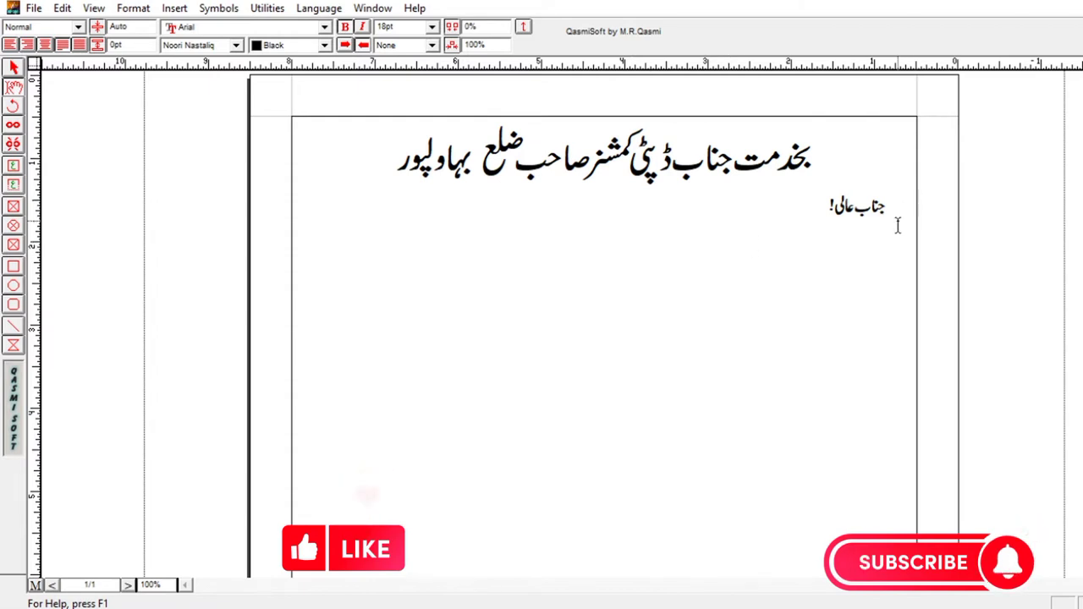
# - Type the paragraph about junior clerk vacancies seen in روزنامہ جنگ and the attached documents
pyautogui.write('گزارش ')
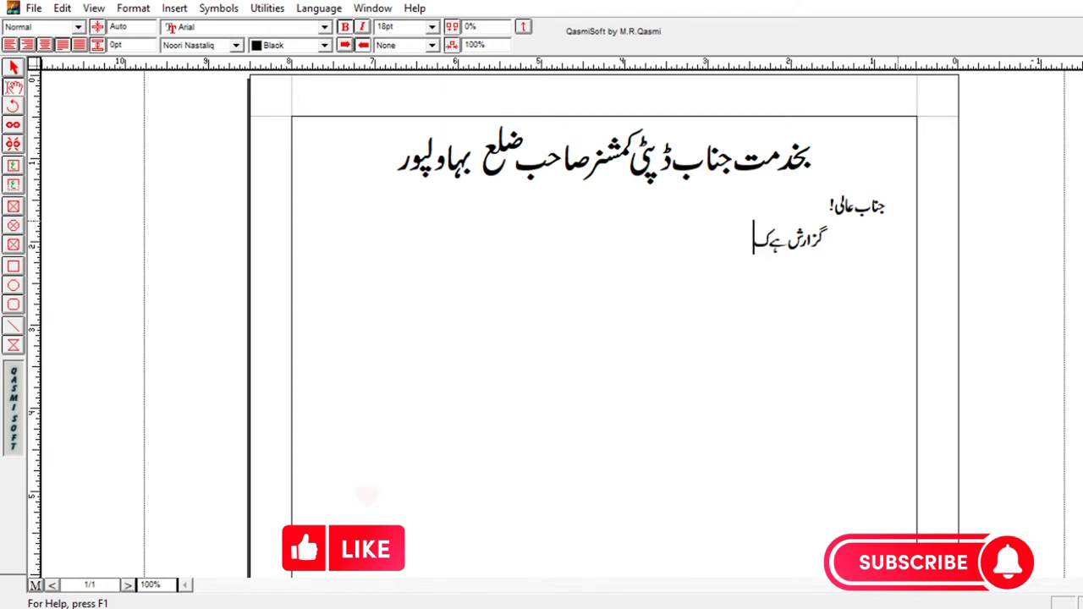
pyautogui.write('ہے کہ')
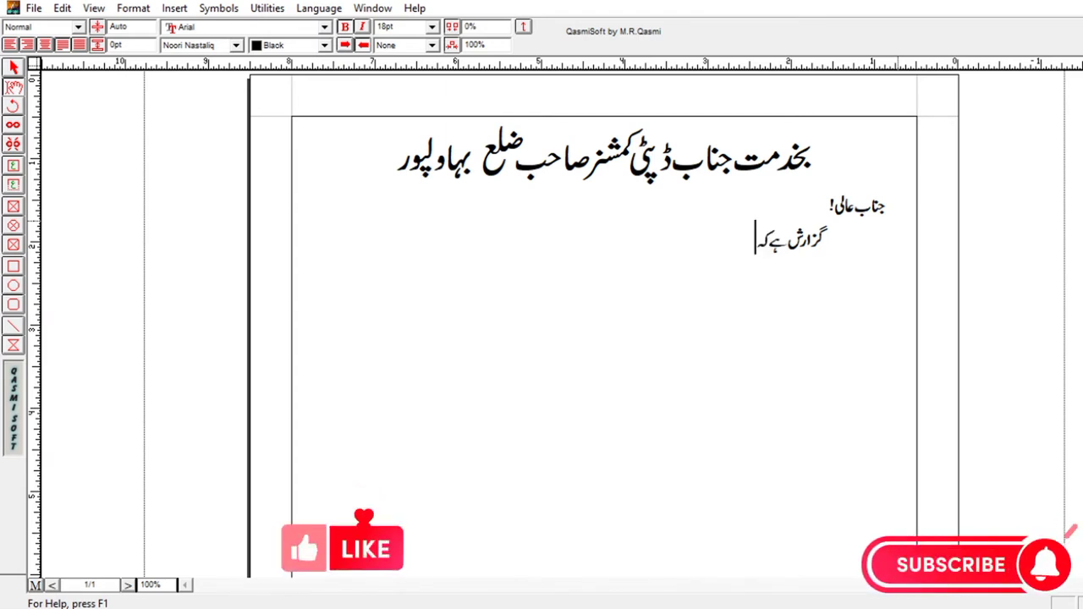
pyautogui.write(' میں')
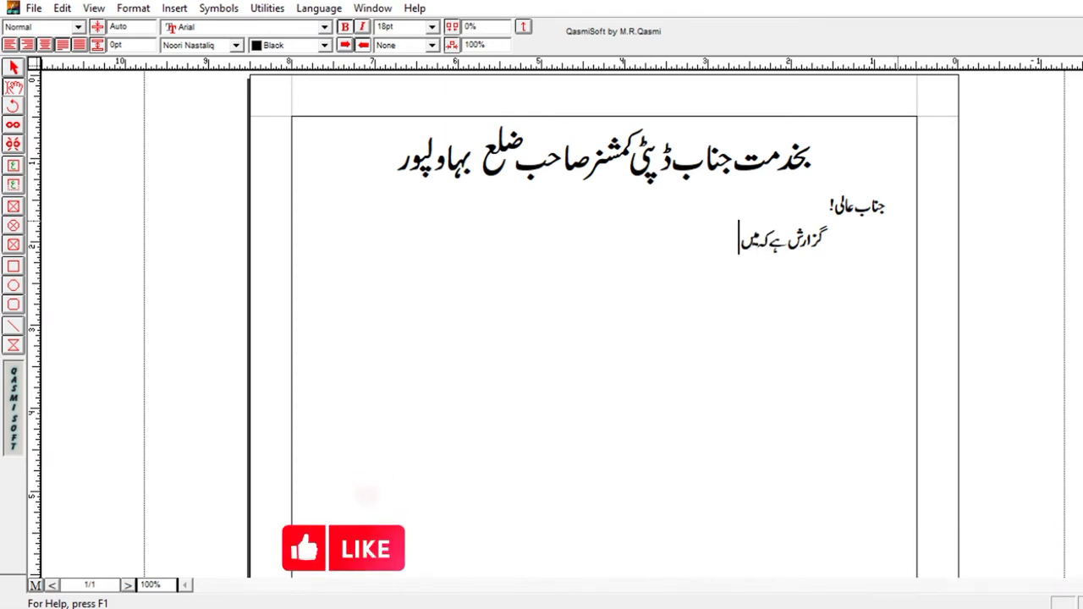
pyautogui.press('BackSpace')
pyautogui.press('BackSpace')
pyautogui.write('جھ')
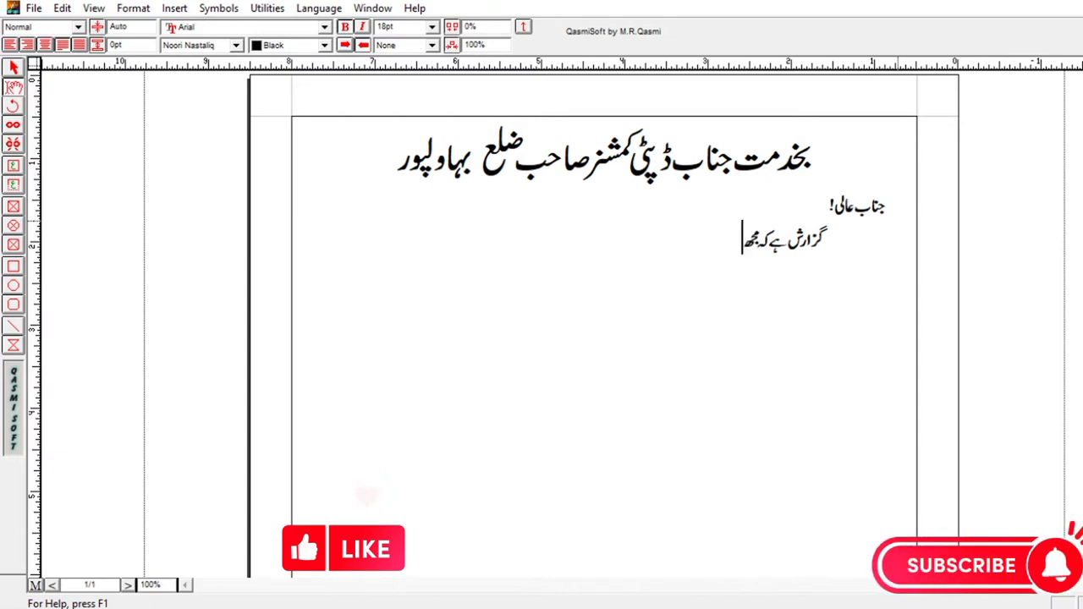
pyautogui.write('ے')
pyautogui.write(' روزنامہ جن')
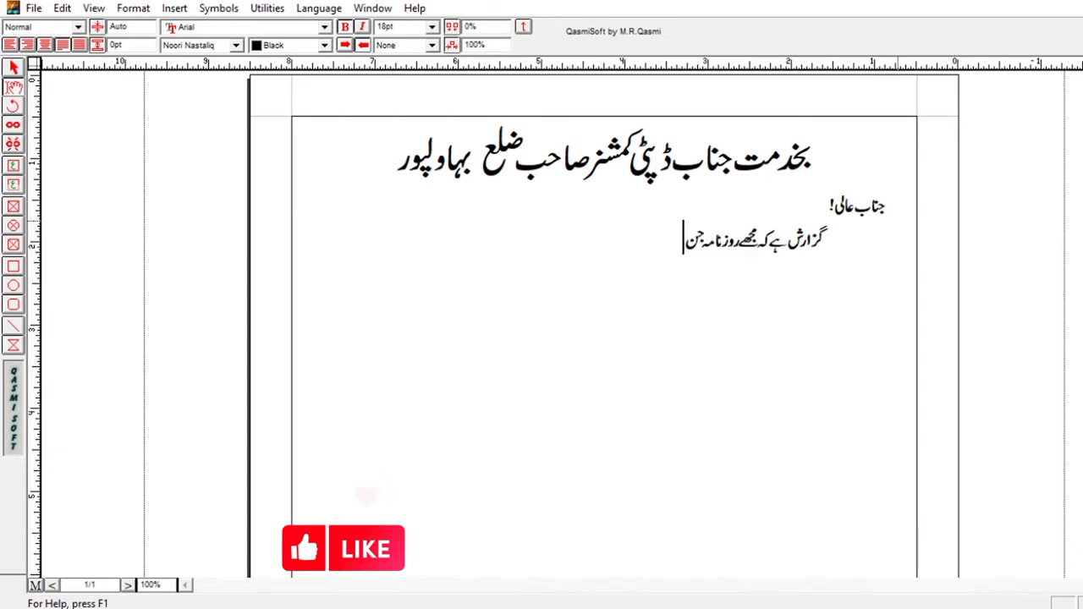
pyautogui.write('گ سے پتہ')
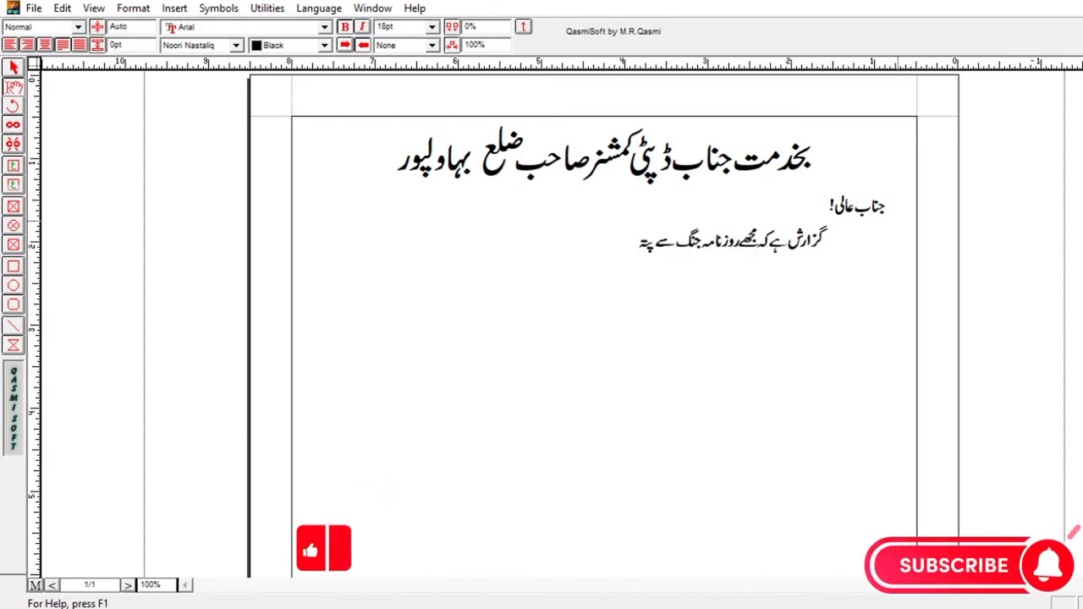
pyautogui.write(' چلا ہے کہ')
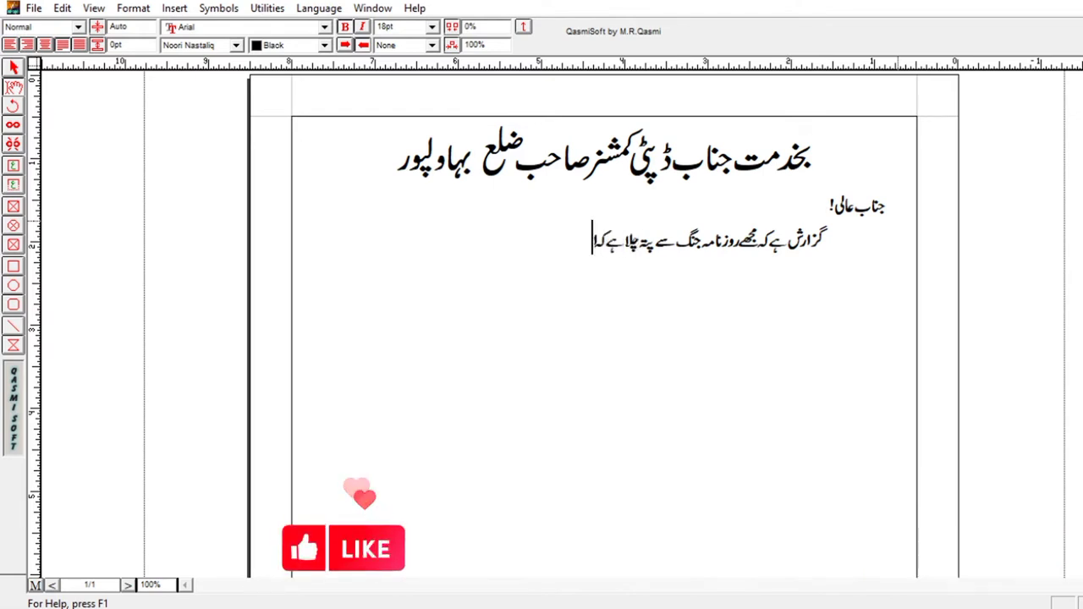
pyautogui.write(' آپ کے ادارے میں')
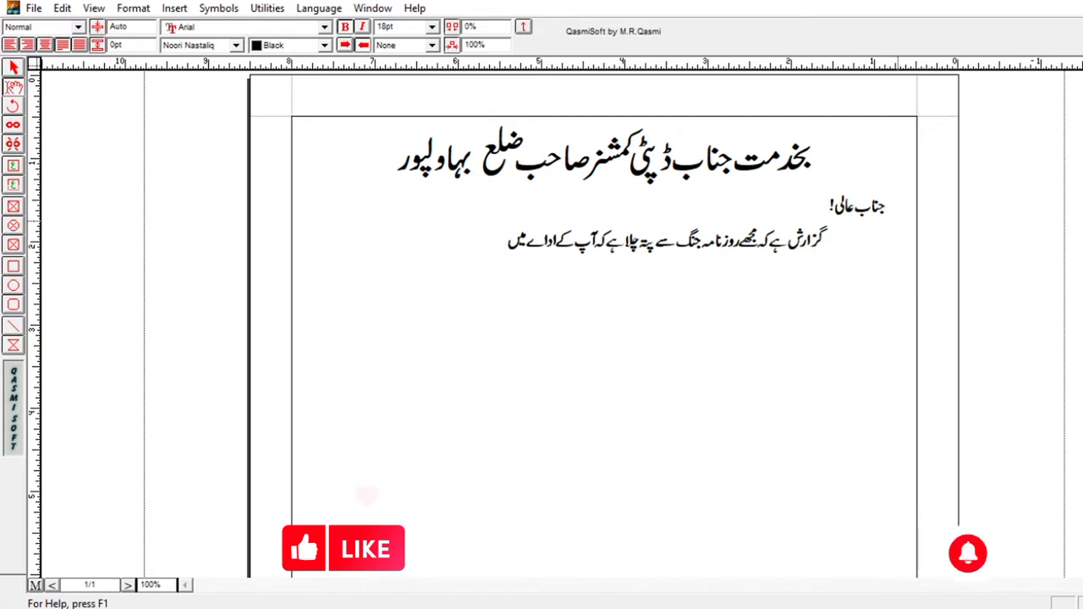
pyautogui.write(' جون')
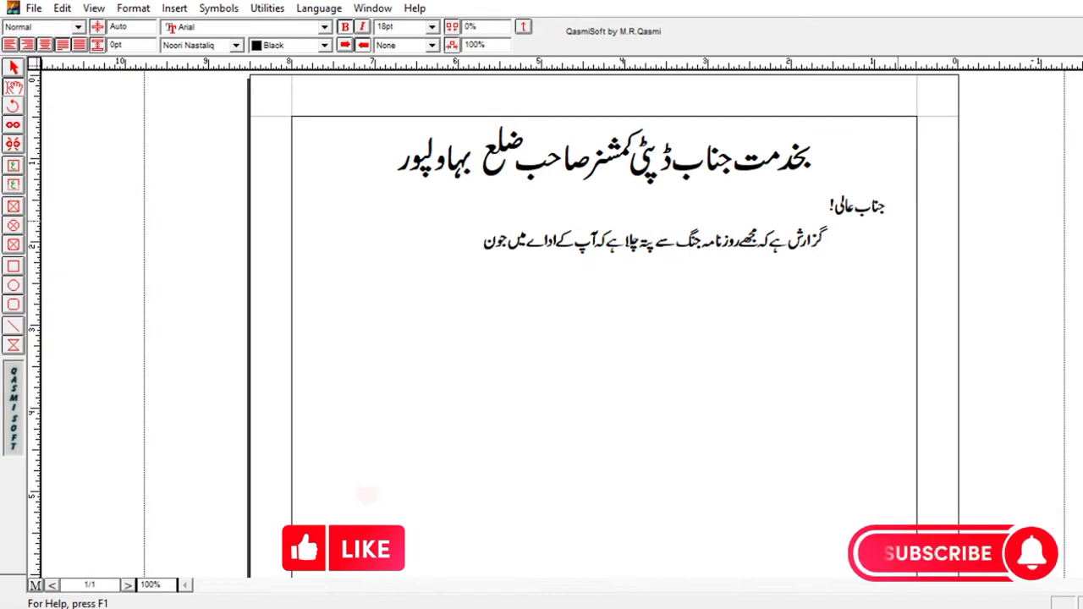
pyautogui.write('یئر کلرک کی')
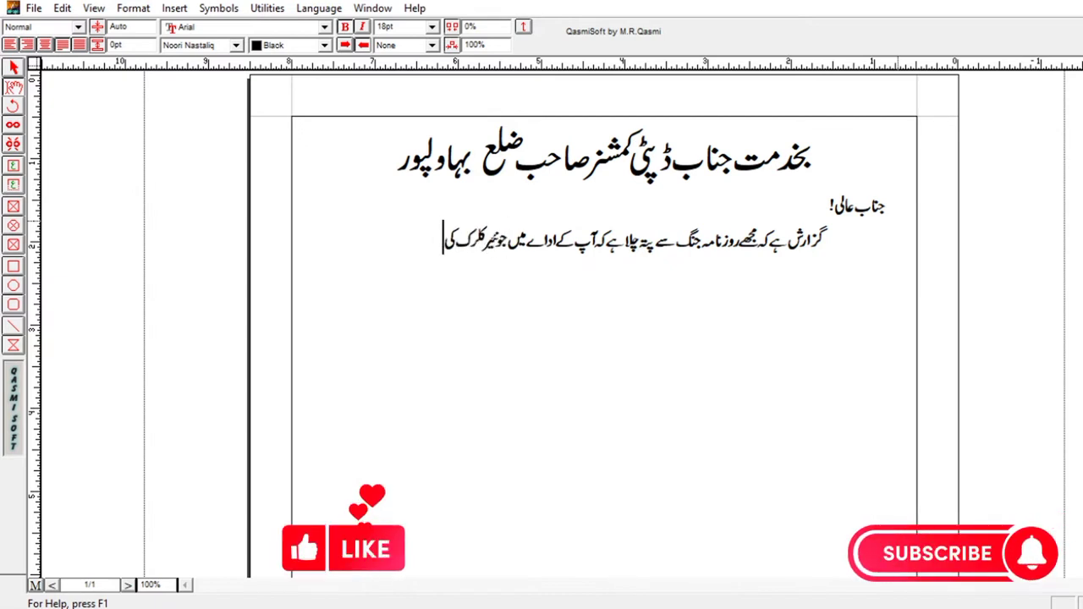
pyautogui.write(' کچھ آسامیاں')
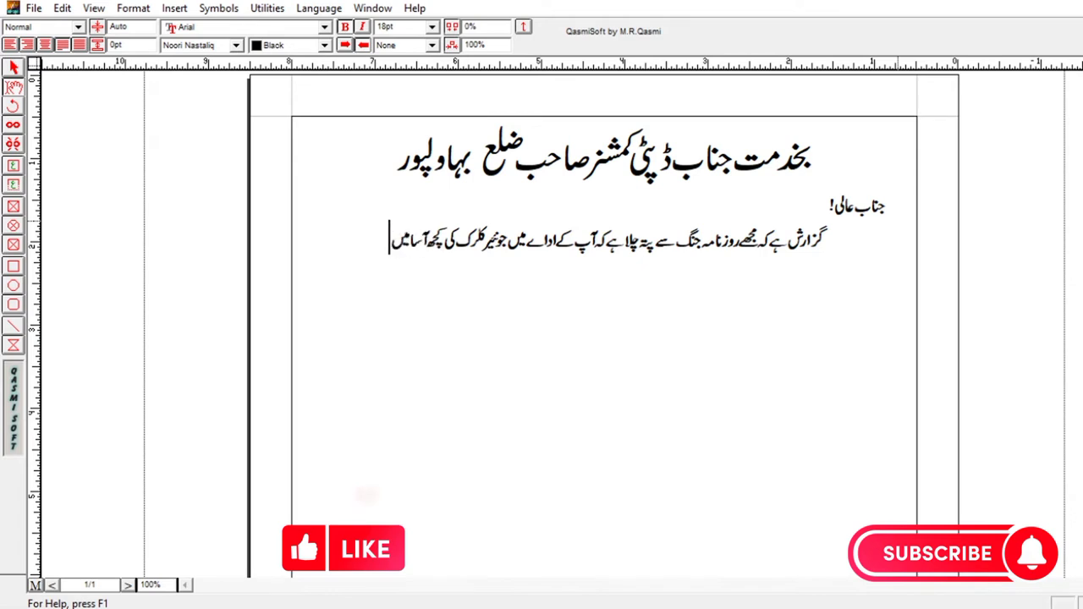
pyautogui.write(' خا')
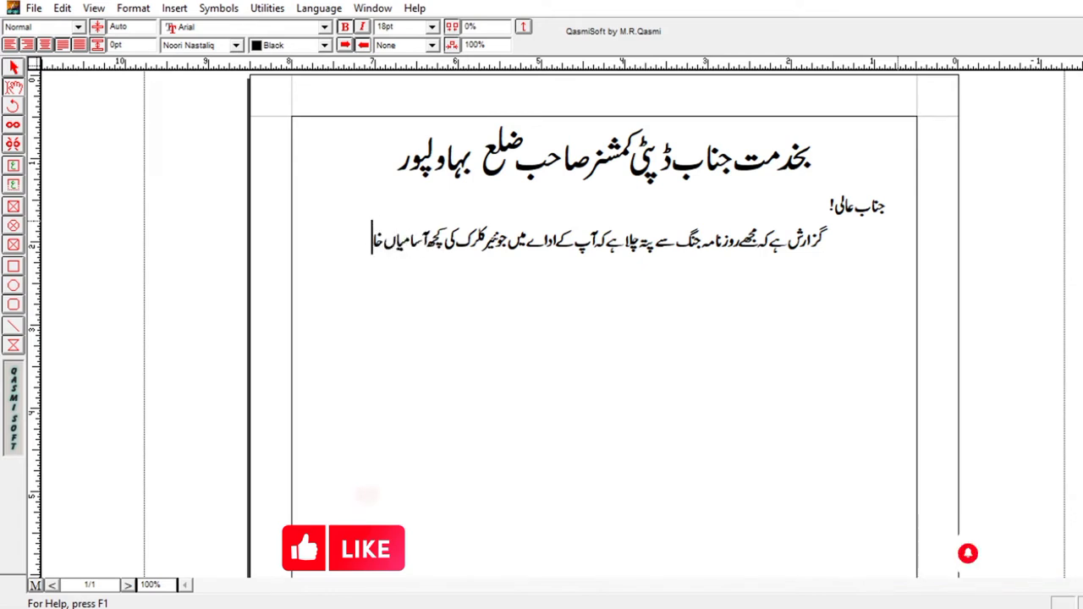
pyautogui.write('لی ہیں۔')
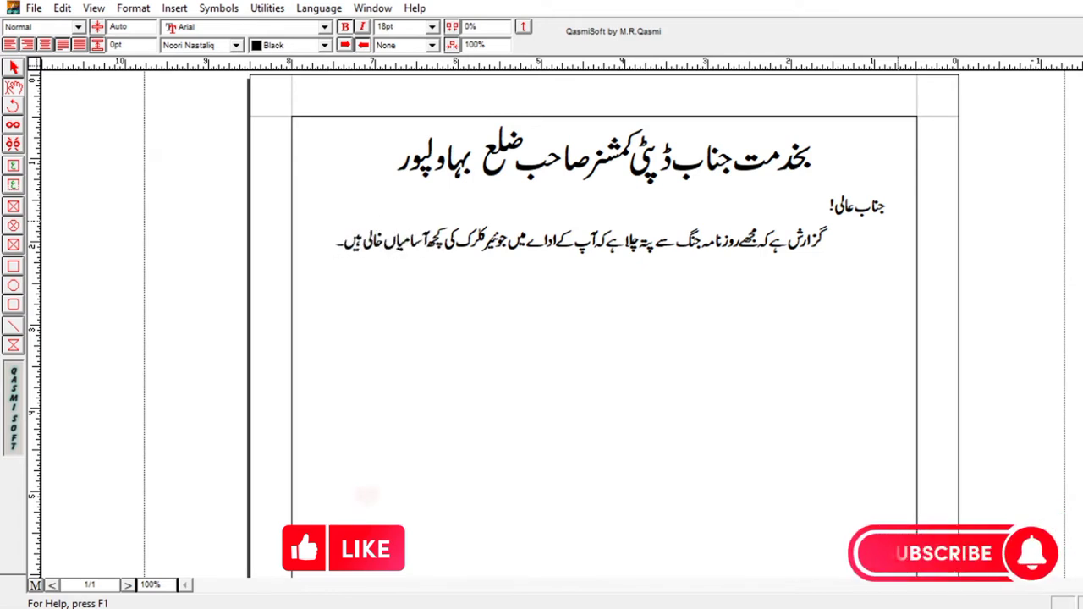
pyautogui.write('اور درخواست')
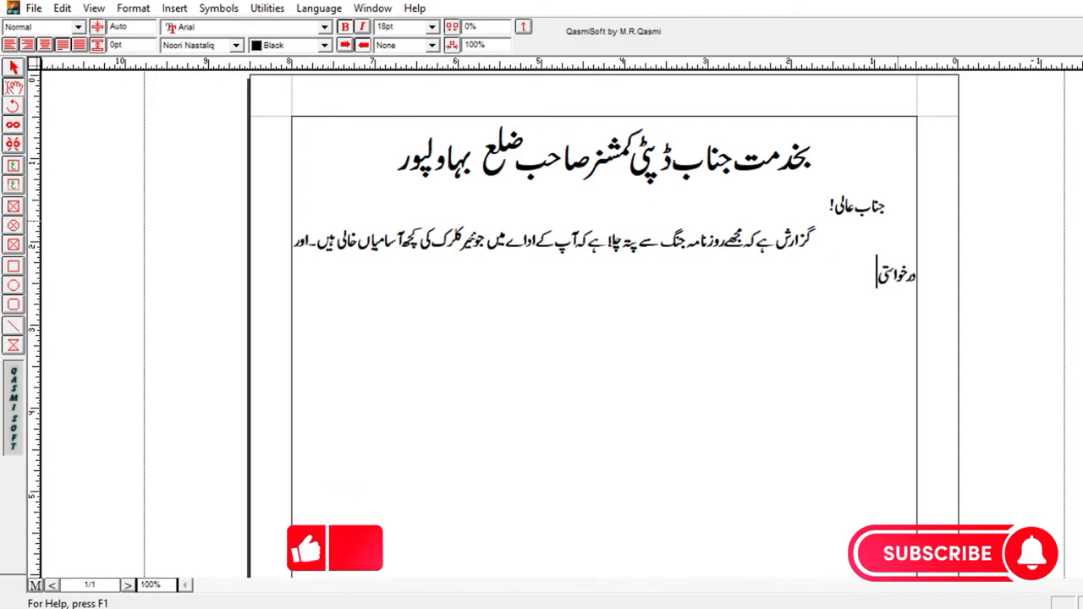
pyautogui.write('یں مطلوب ہیں۔')
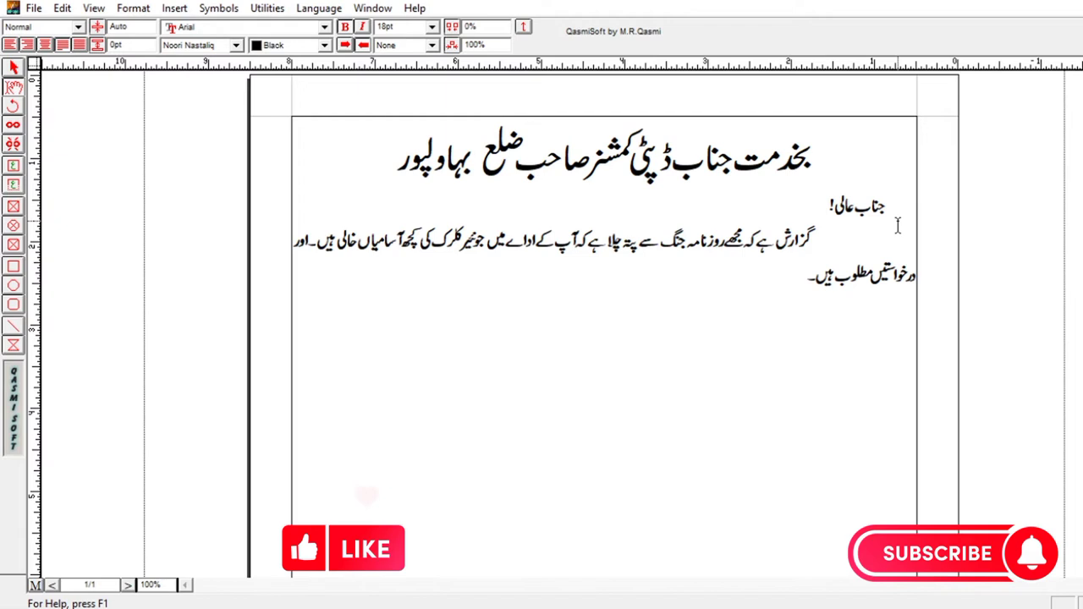
pyautogui.press('capslock')
pyautogui.write('ا')
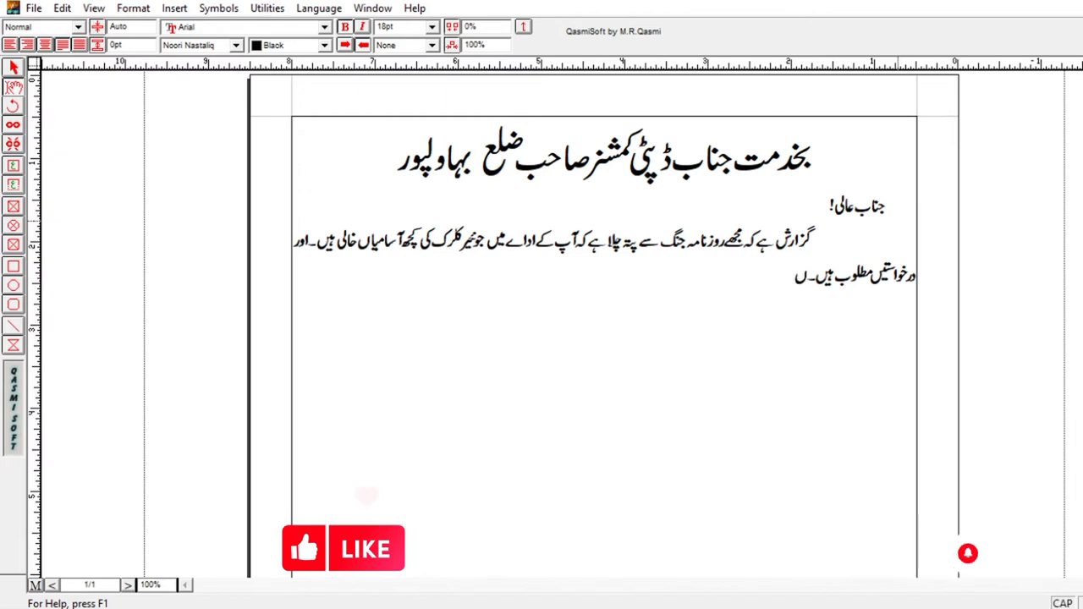
pyautogui.write('ااکن')
pyautogui.press('BackSpace')
pyautogui.press('BackSpace')
pyautogui.press('BackSpace')
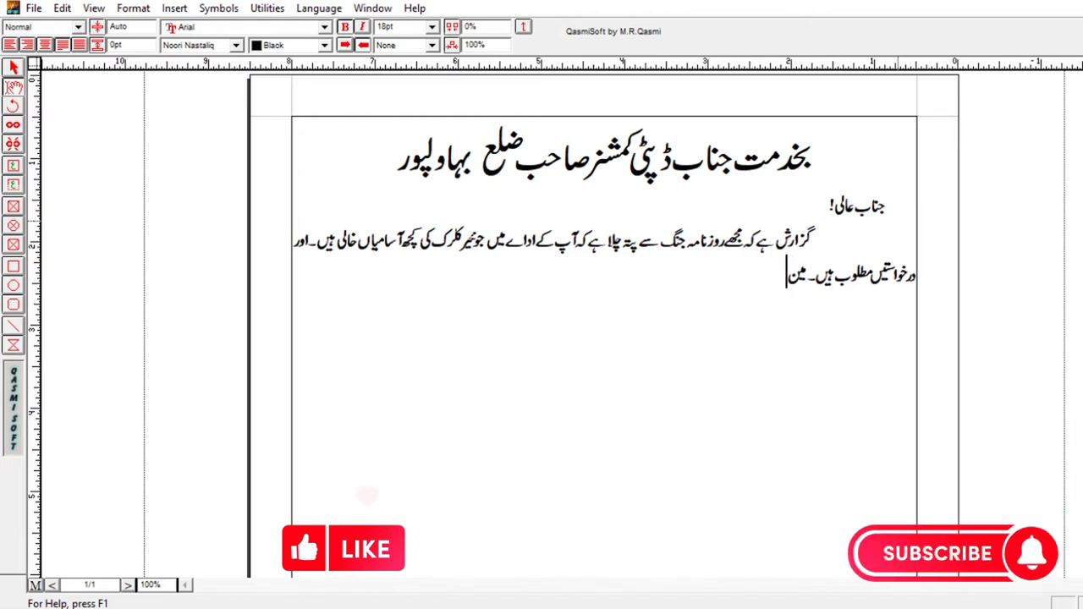
pyautogui.write('ں اس')
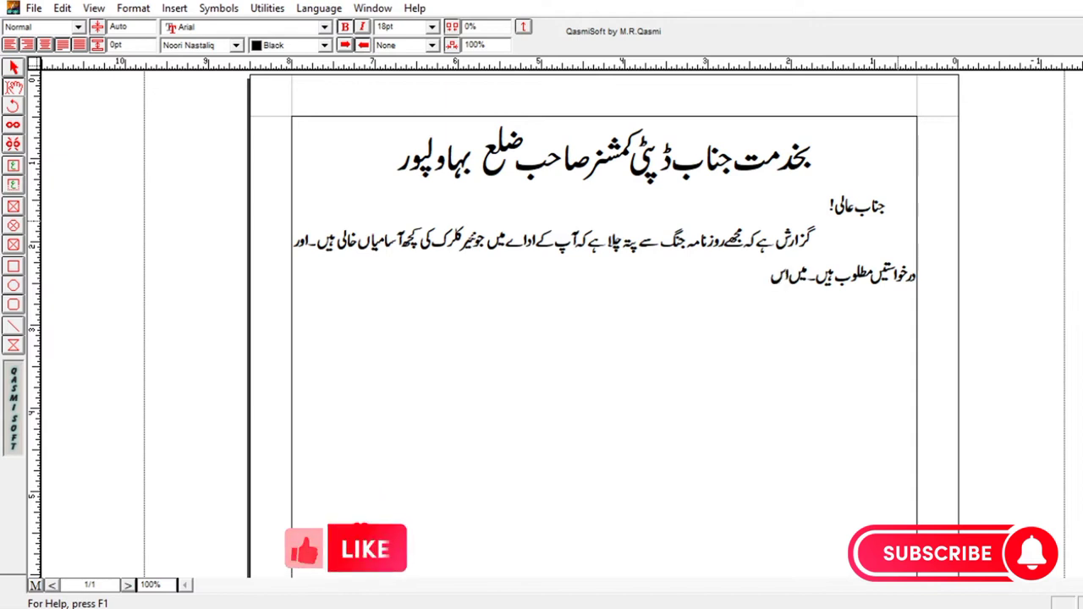
pyautogui.write(' میں بطور')
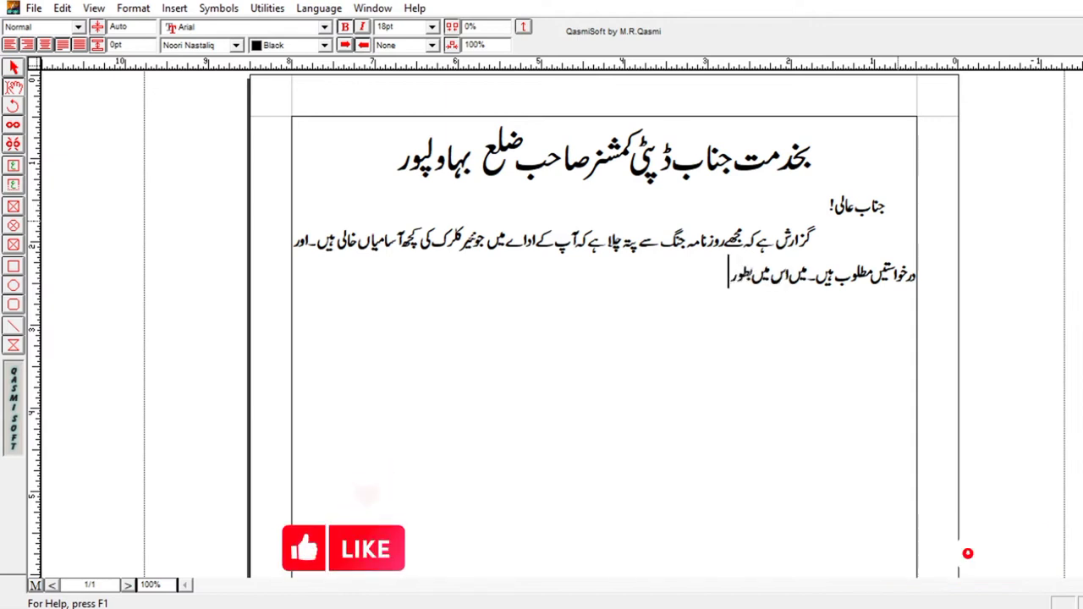
pyautogui.write('جونیئر کلرک اپنی خدم')
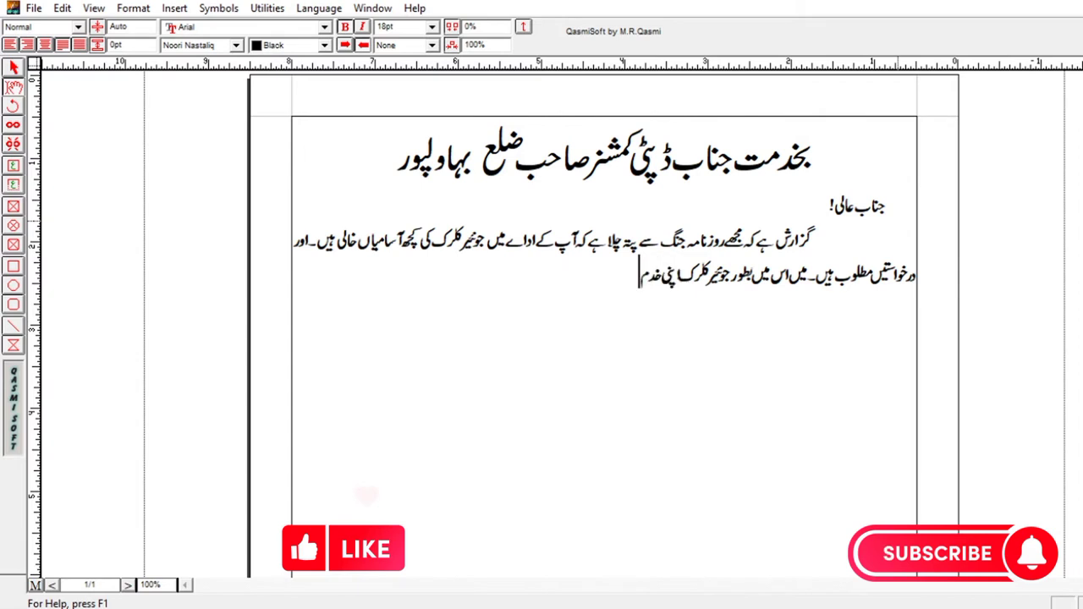
pyautogui.write('ات سرانجام د')
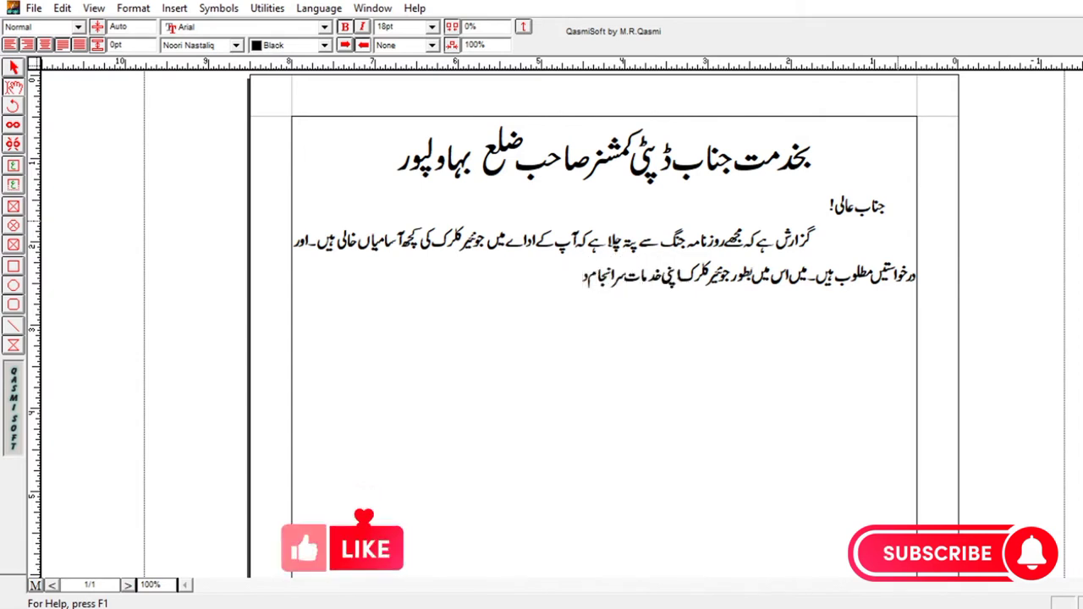
pyautogui.write('ینا چاہتی')
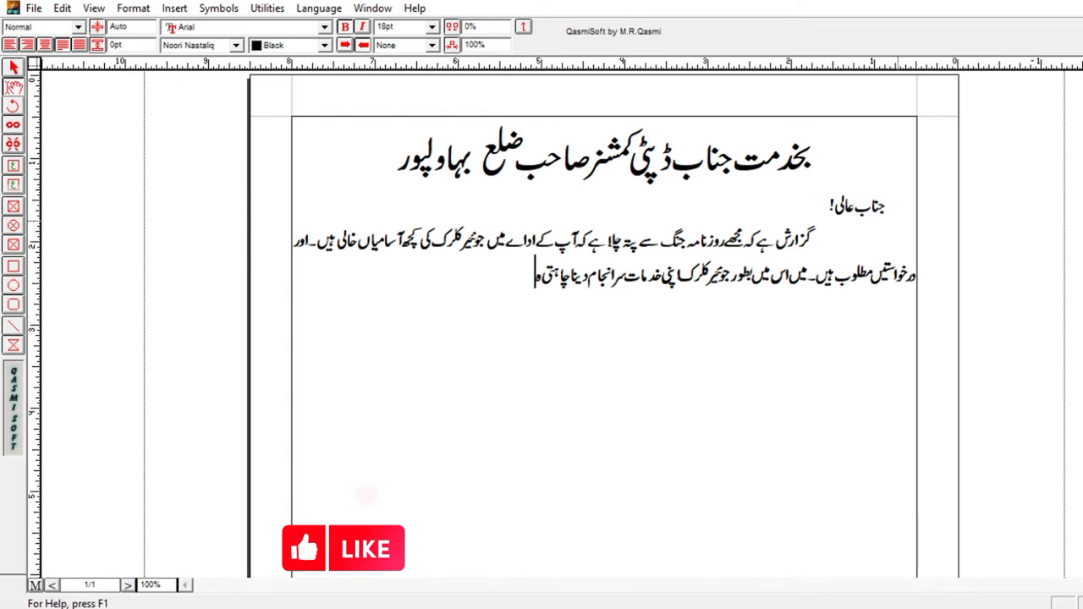
pyautogui.write(' ہوں۔')
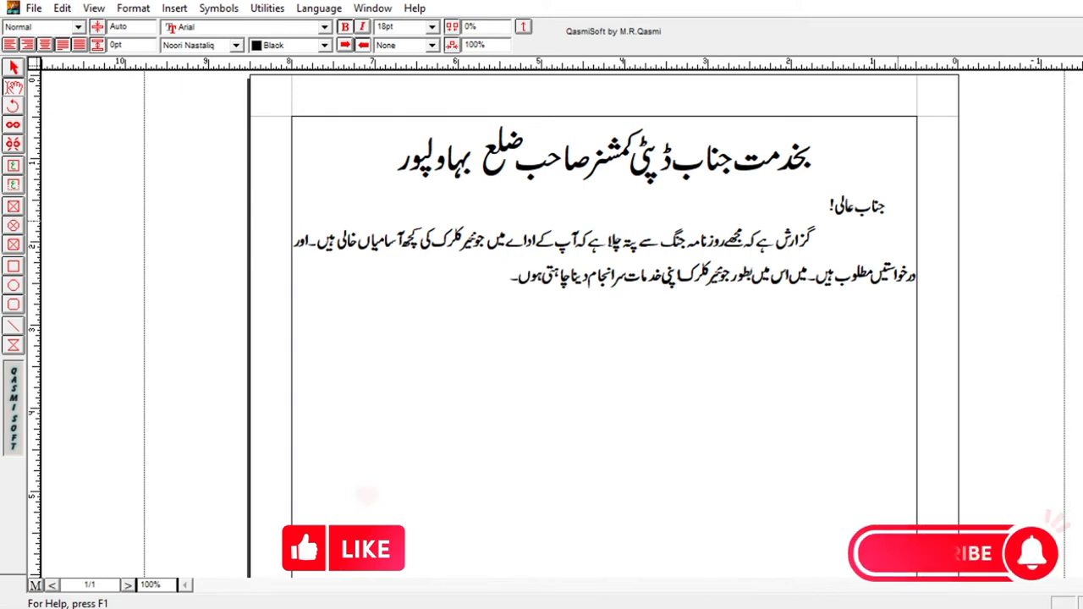
pyautogui.write('میر')
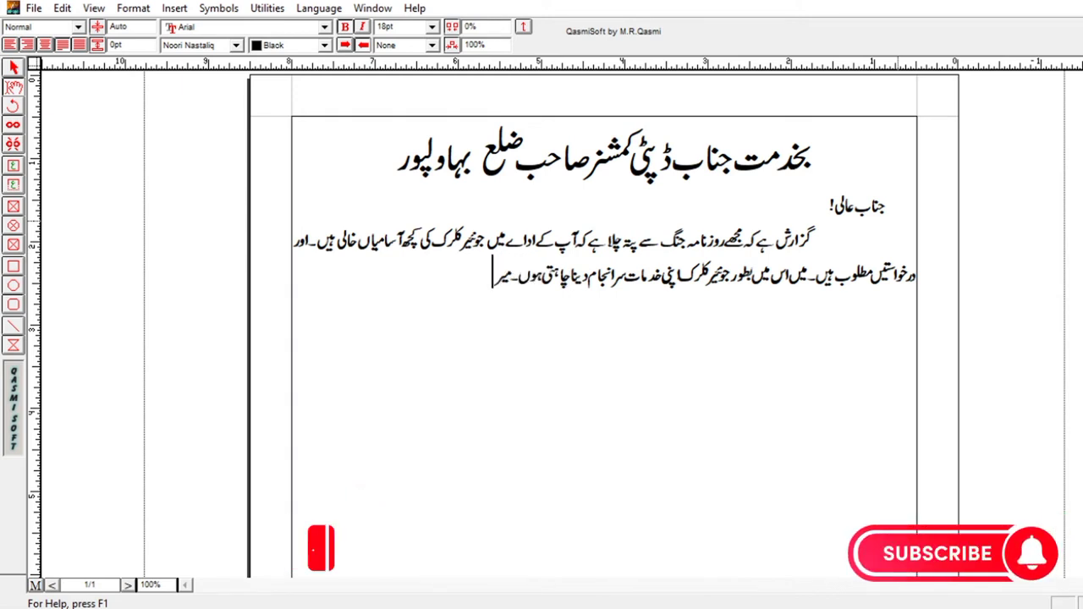
pyautogui.write('ے تمام کاغزات درخ')
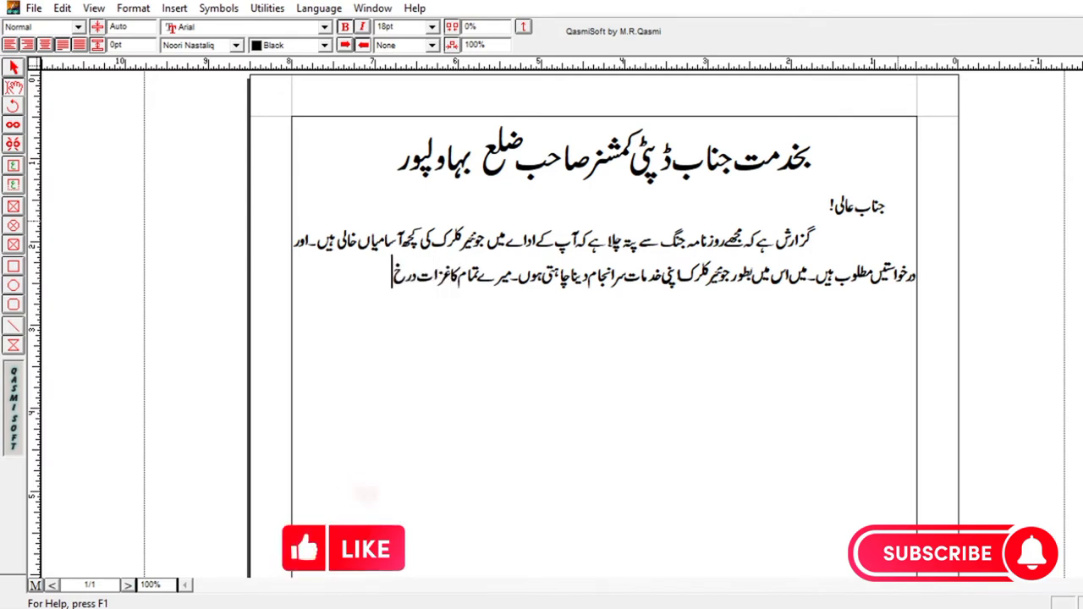
pyautogui.write('واست کے سا')
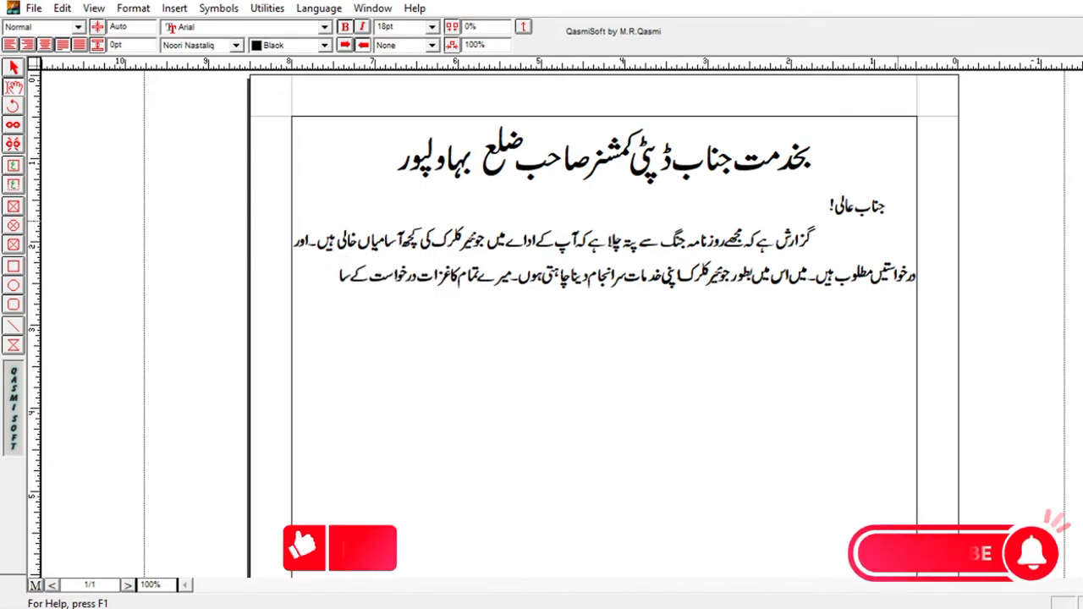
pyautogui.write('تھ منسل')
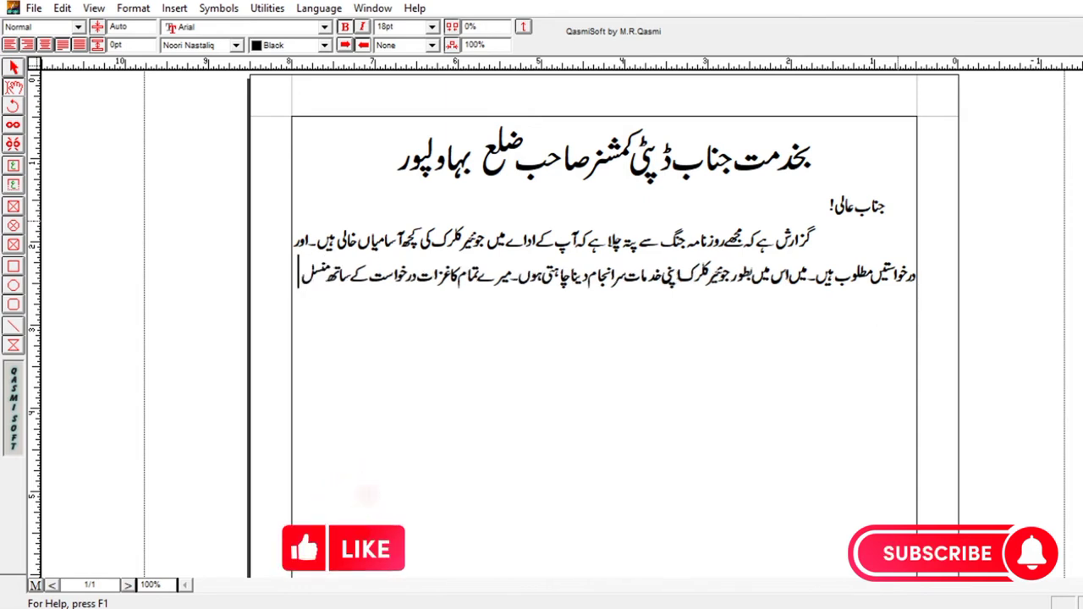
pyautogui.write('ک ہیں۔ میں م')
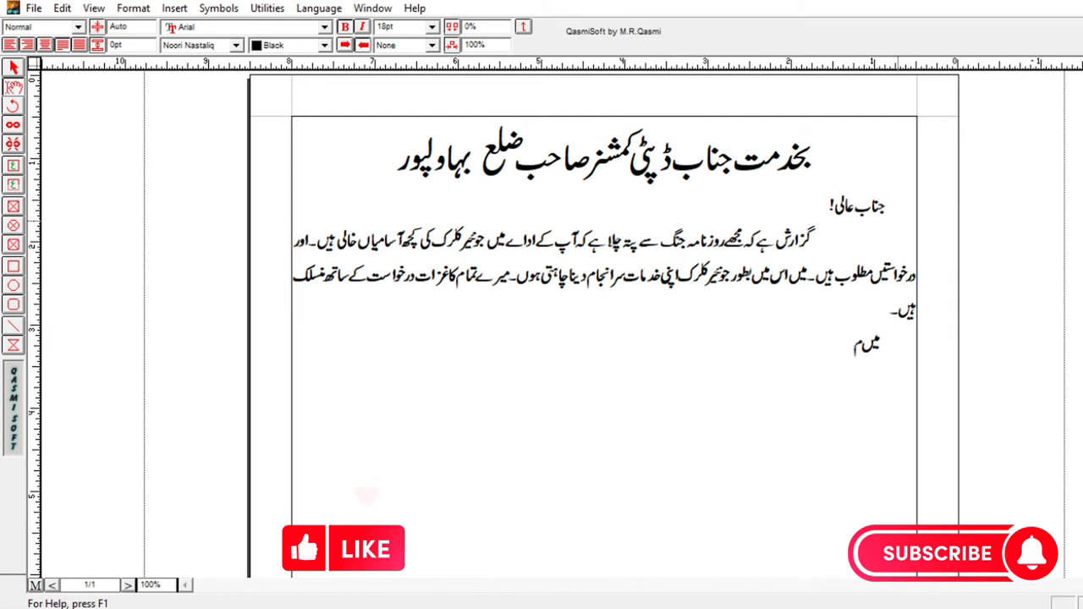
pyautogui.write('طلوبہ ت')
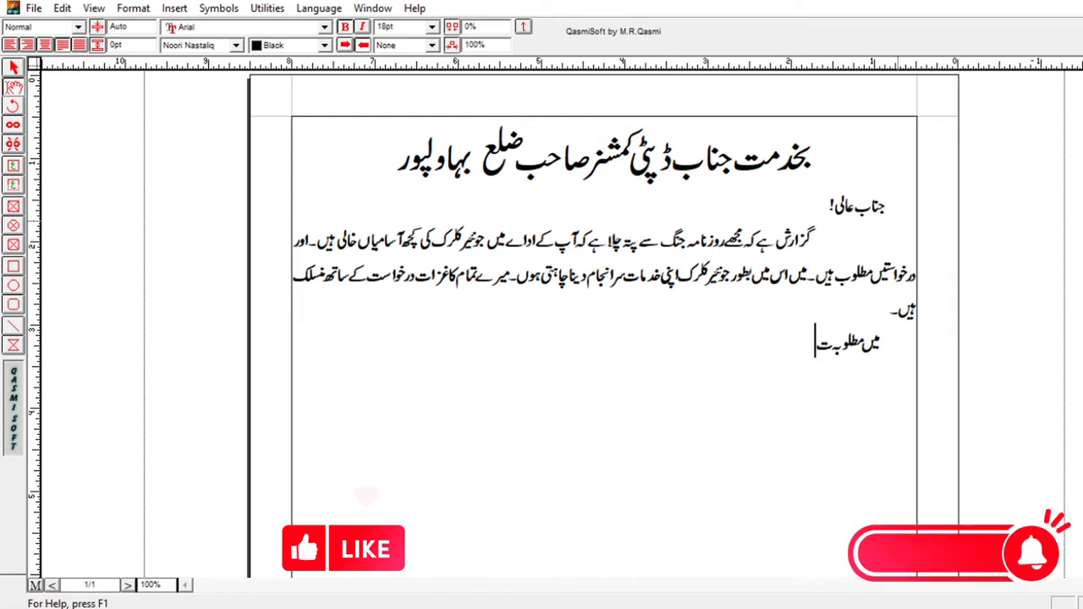
pyautogui.write('علیمی معیا')
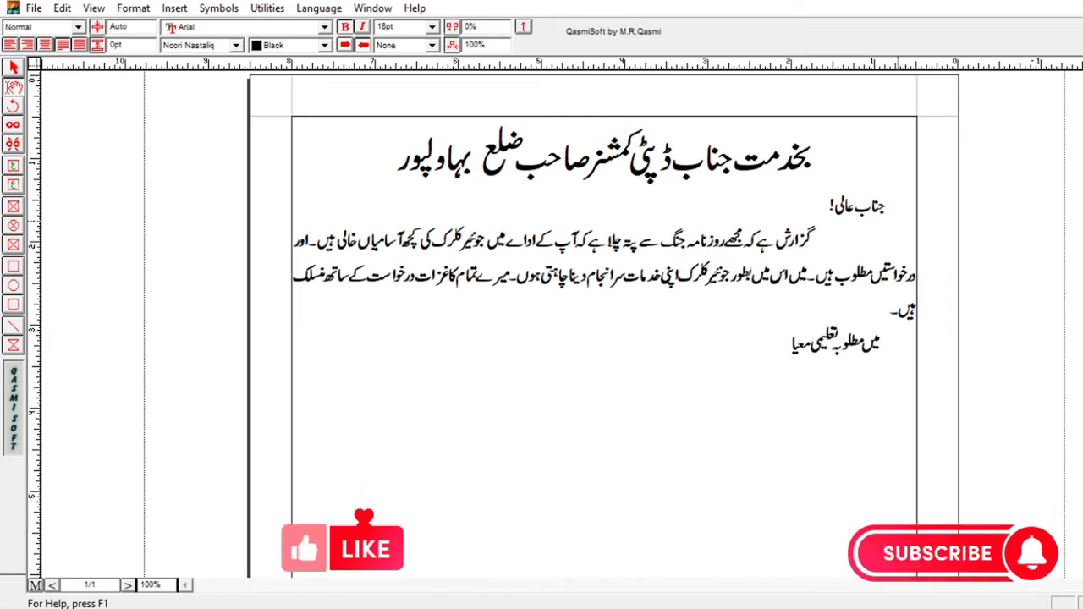
pyautogui.write('ر کو پورا کرنے کے ساتھ ساتھ')
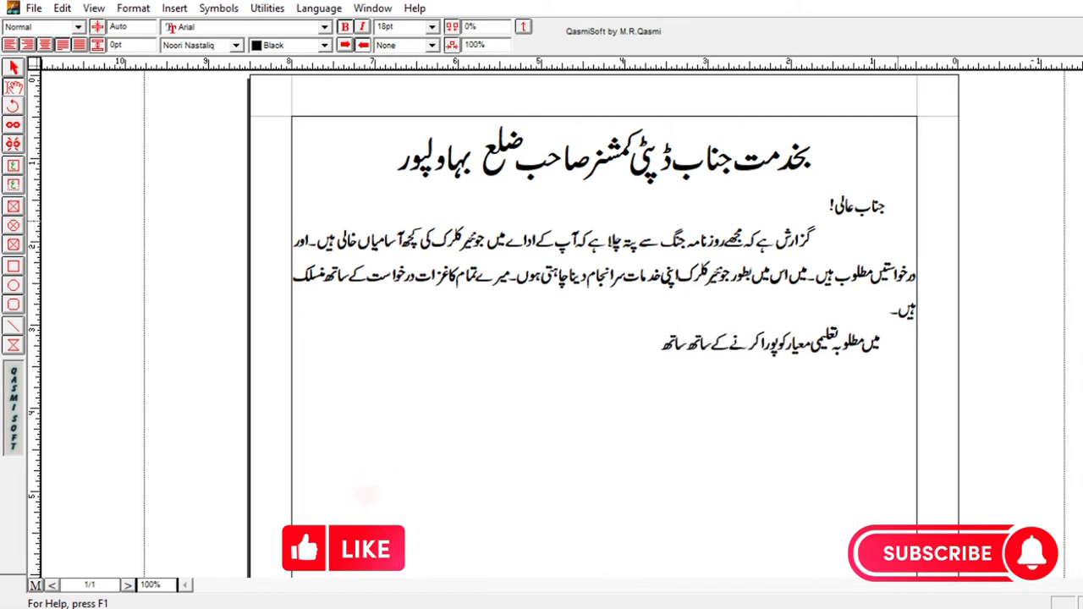
pyautogui.write(' کمپیو')
# - Type the paragraph on wide computer experience, ending آپ کی ضرورت کے عین مطابق ہے۔
pyautogui.press('capslock')
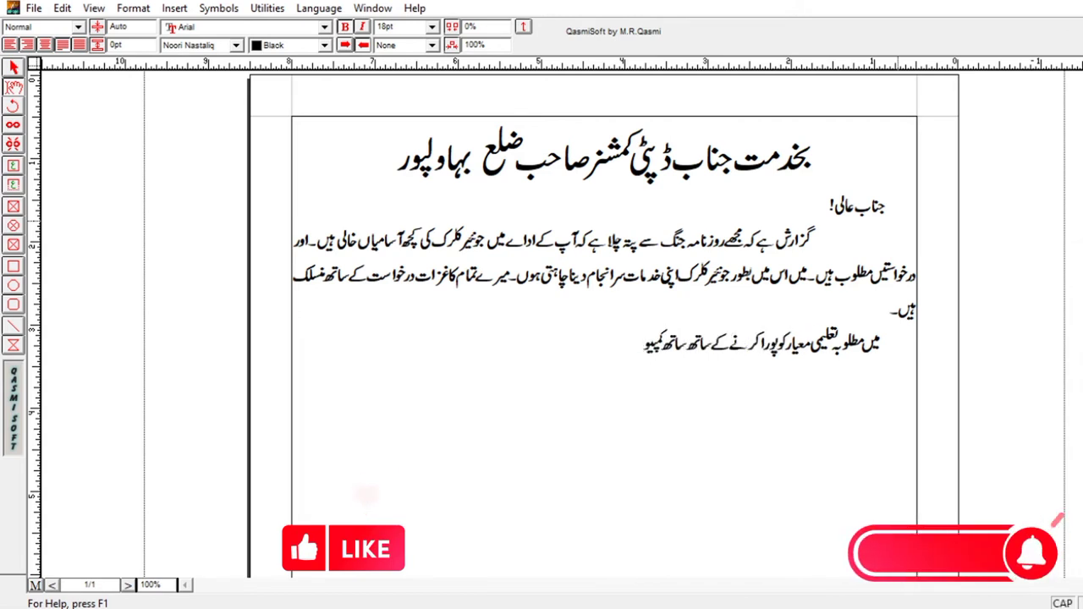
pyautogui.write('ٹر')
pyautogui.press('capslock')
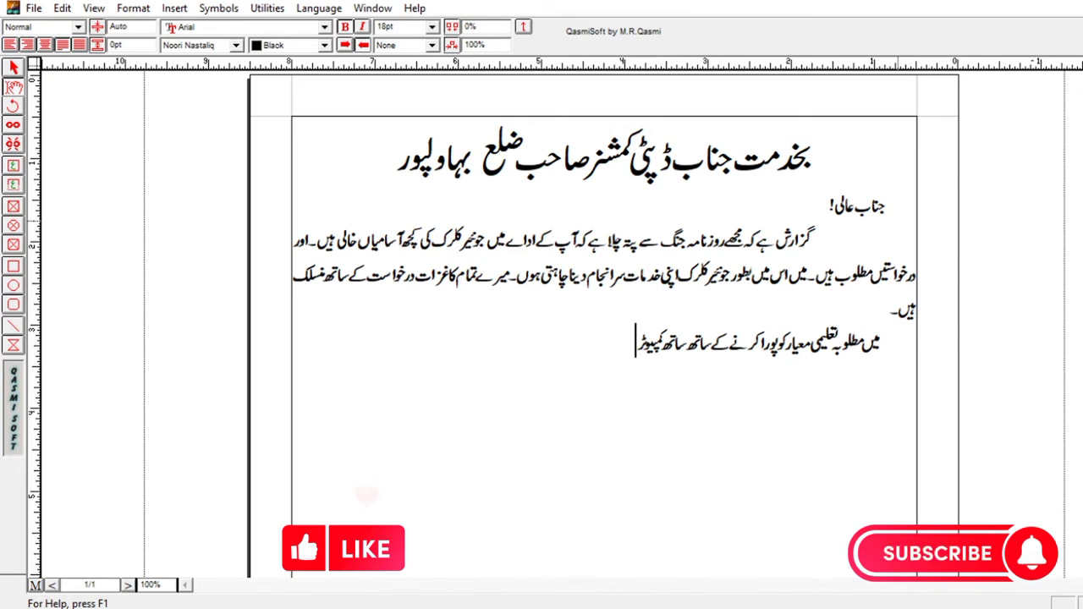
pyautogui.write(' کا وسیع')
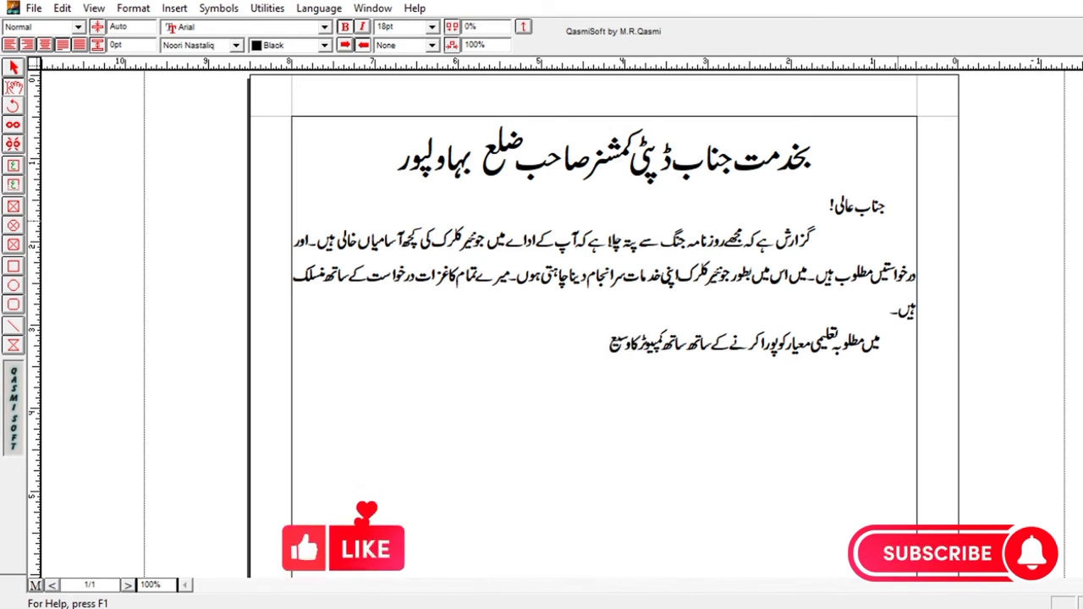
pyautogui.write(' تجربہ ر')
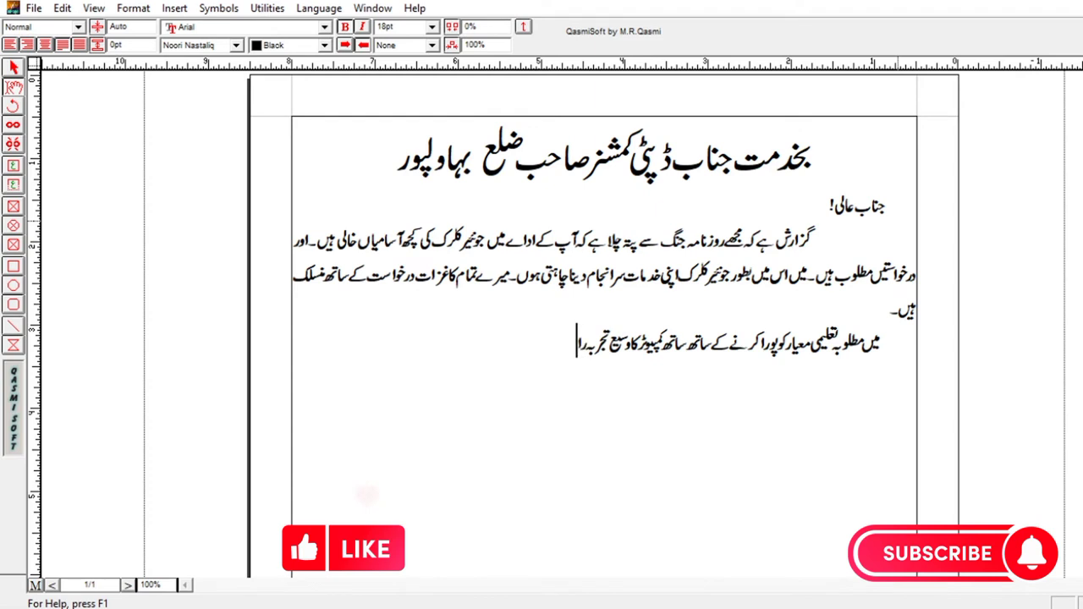
pyautogui.write('کھتی ہوں')
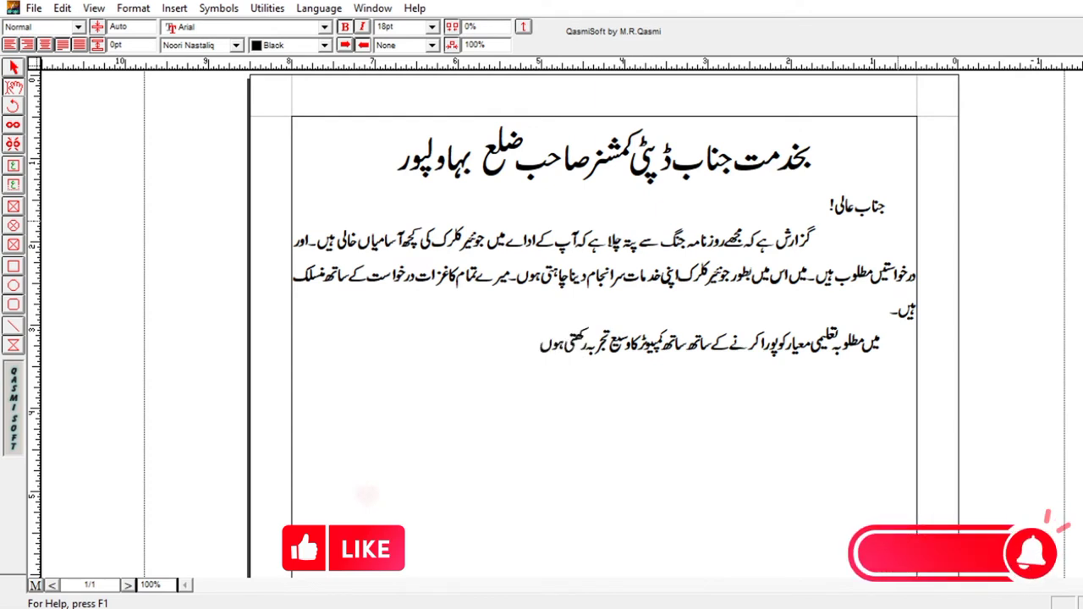
pyautogui.write('۔۔ مجھے اس بات کا ی')
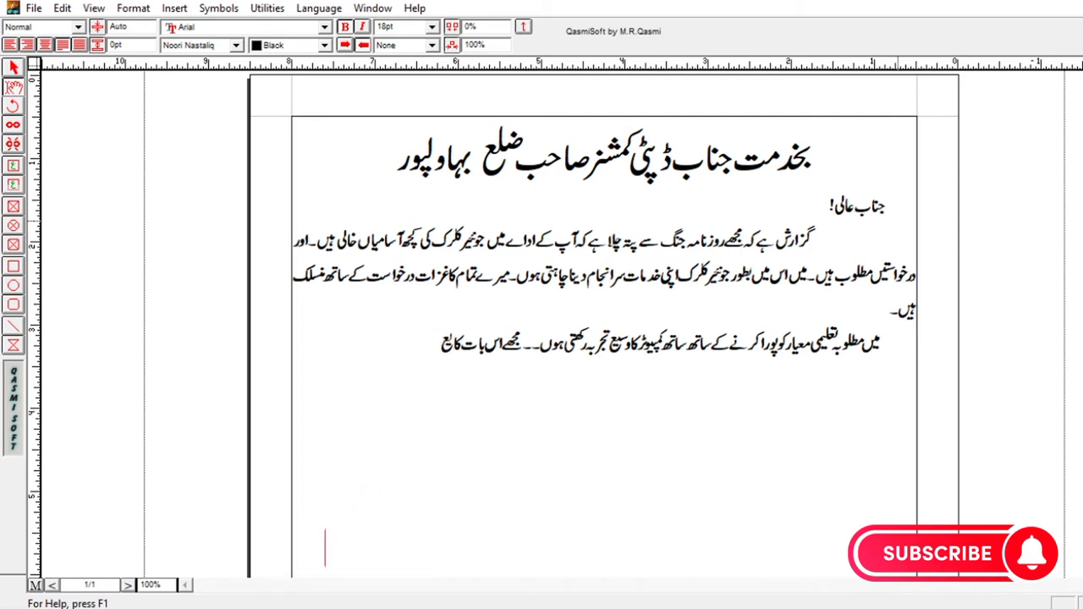
pyautogui.write('قین ہے کہ')
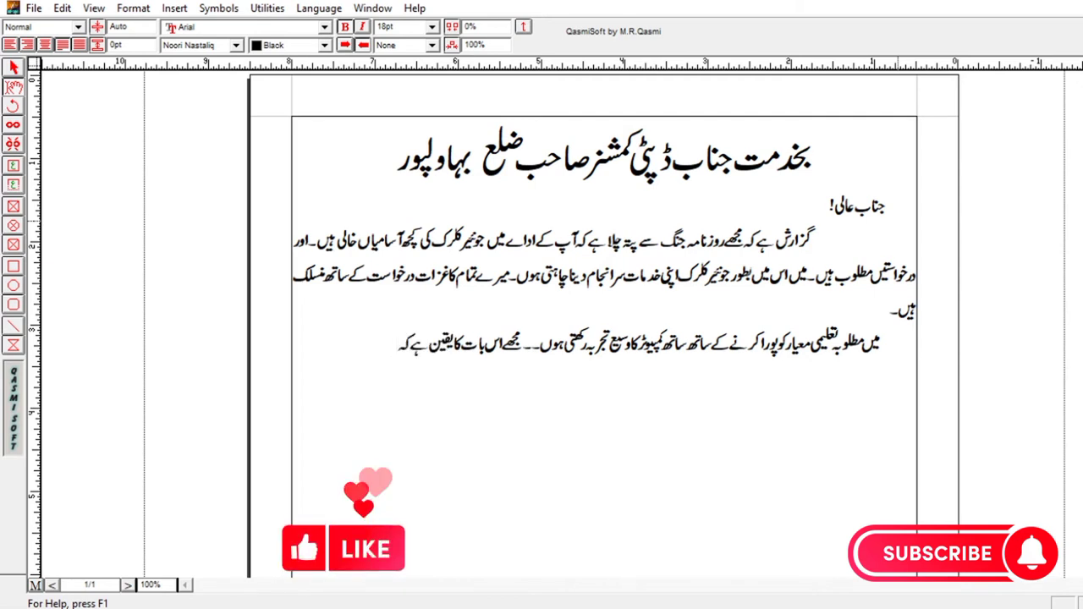
pyautogui.write(' میری')
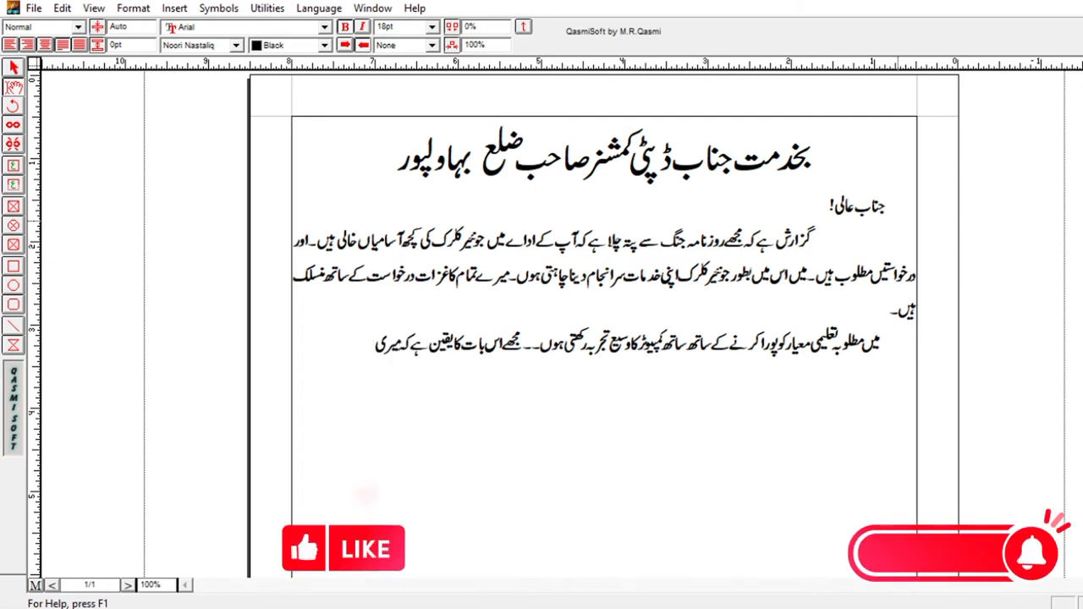
pyautogui.write(' تعلیم')
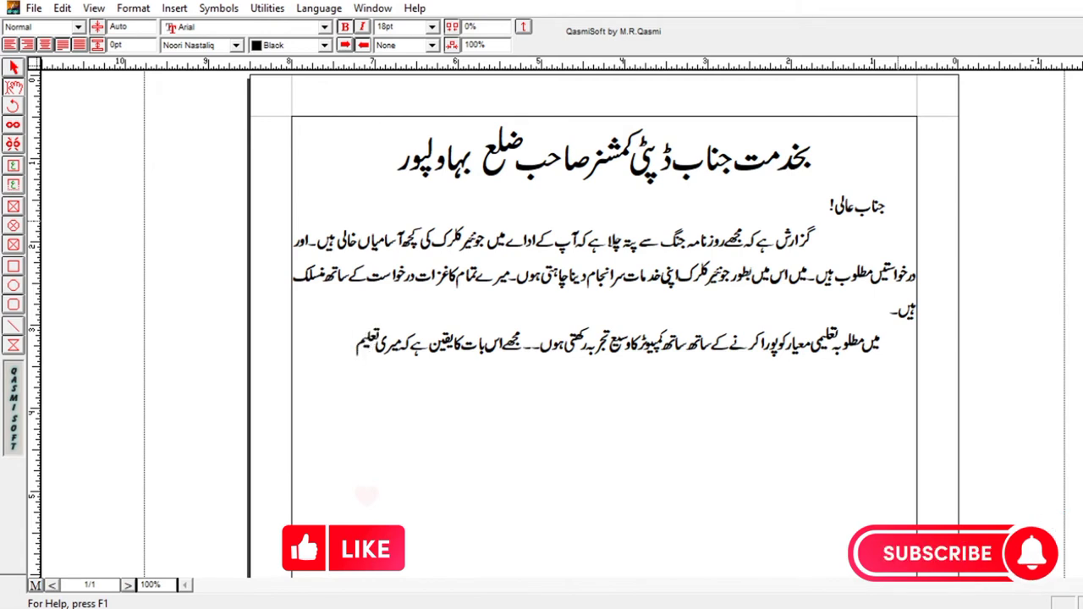
pyautogui.write(' اور')
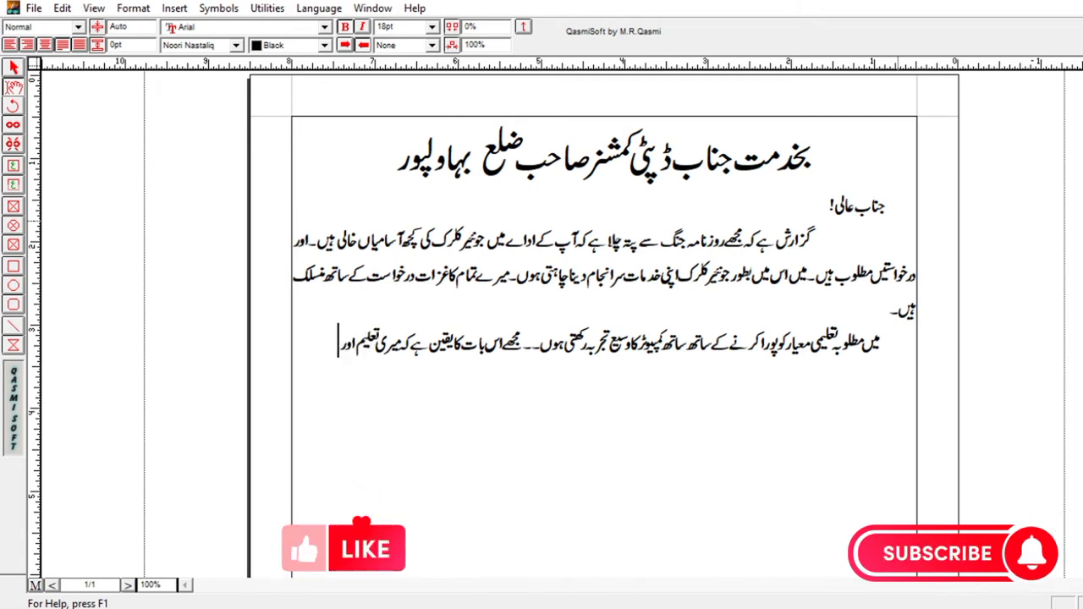
pyautogui.write(' پیشہ')
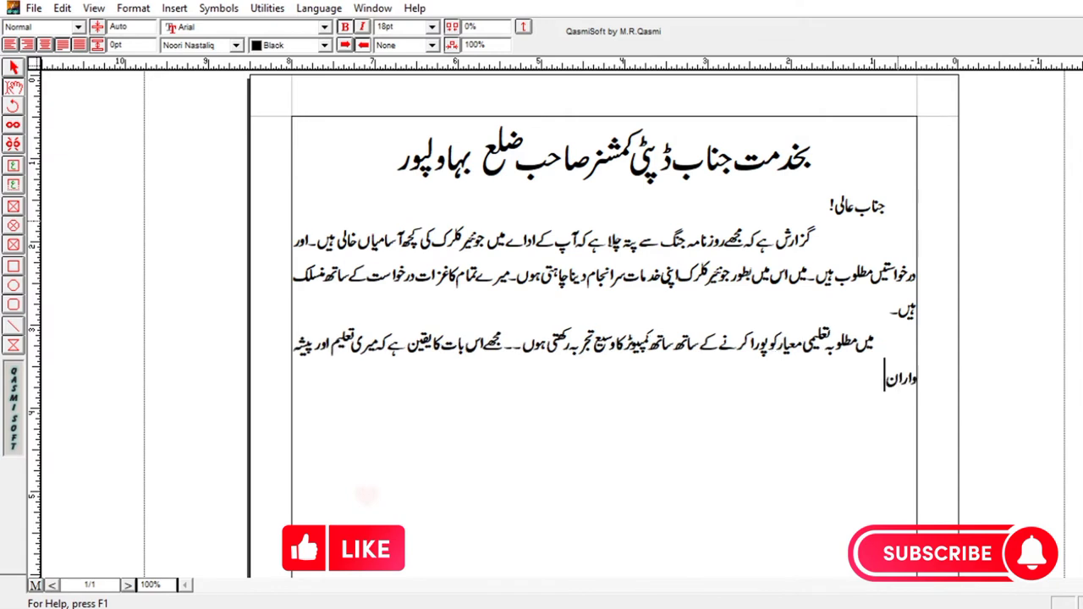
pyautogui.write(' وارانہ مہارت')
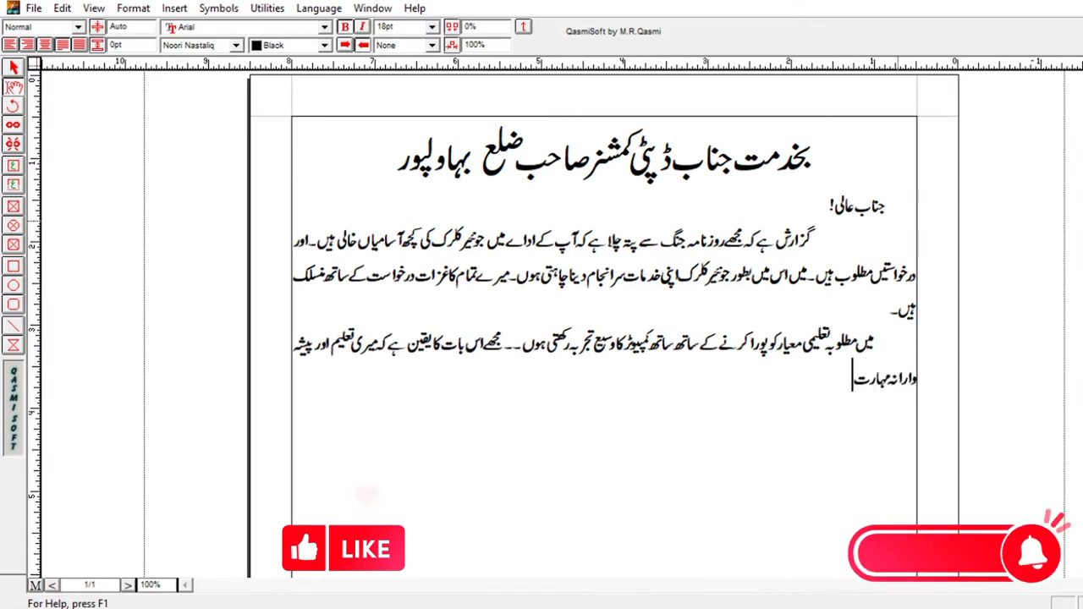
pyautogui.write(' ا')
pyautogui.press('BackSpace')
pyautogui.write('آپ کے ادارے اور ملک')
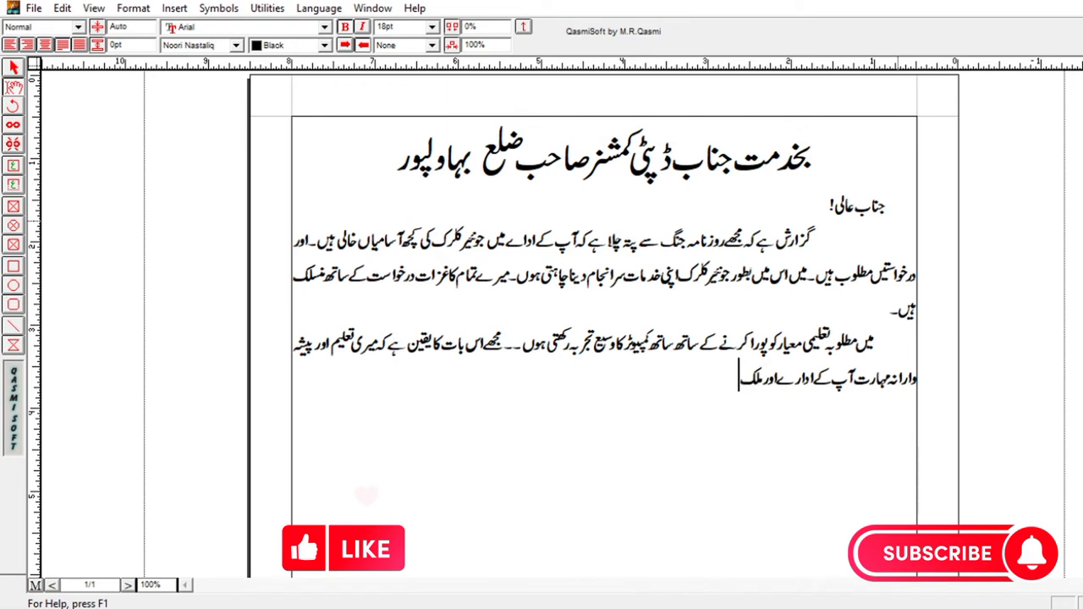
pyautogui.write(' وقوم دون')
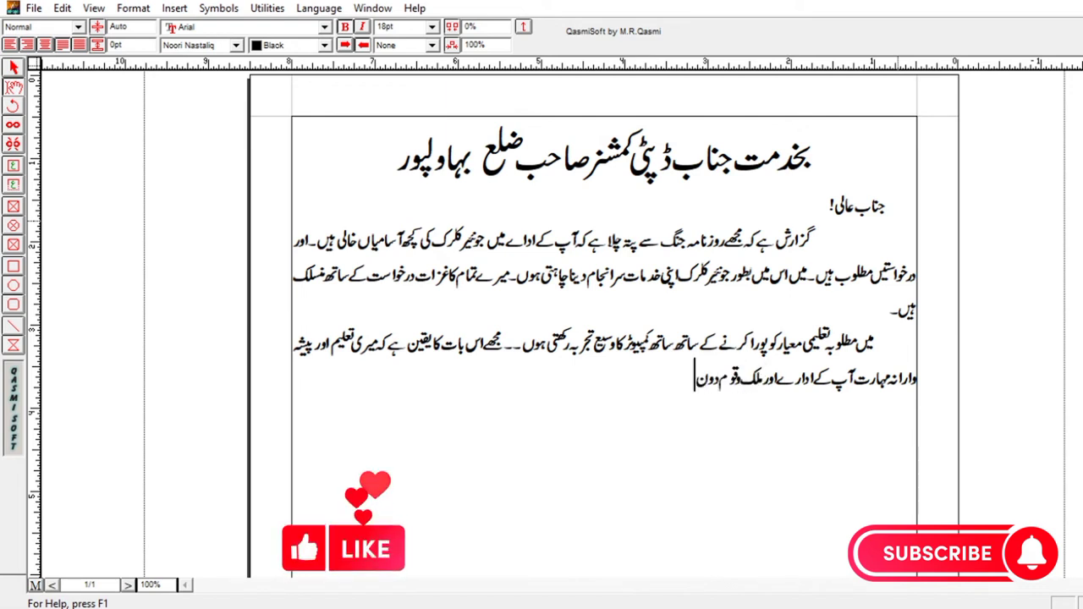
pyautogui.write('وں کے لی')
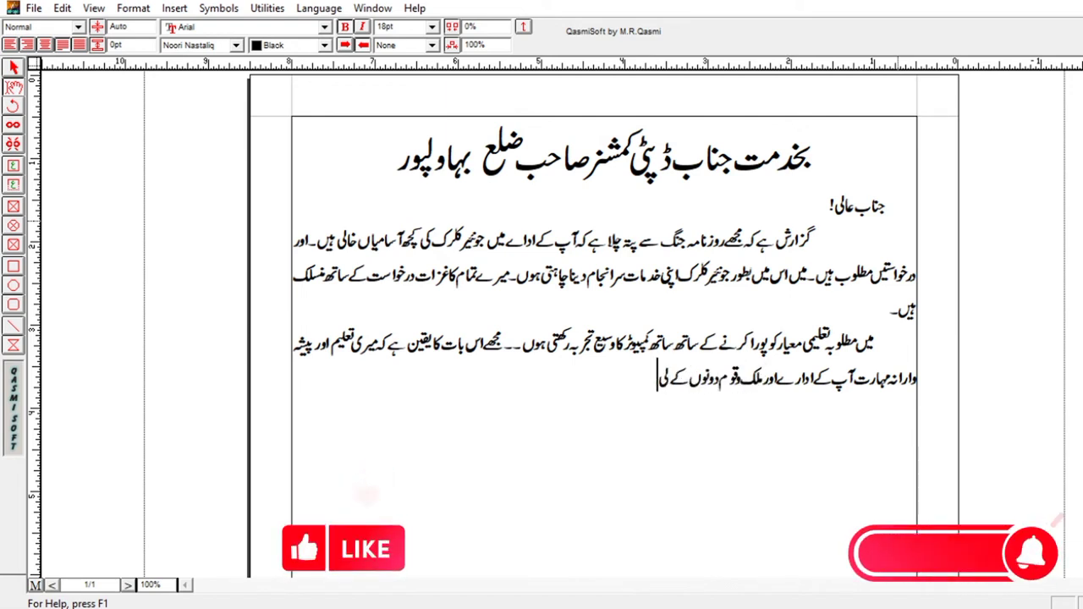
pyautogui.write('ے مفید ہے۔')
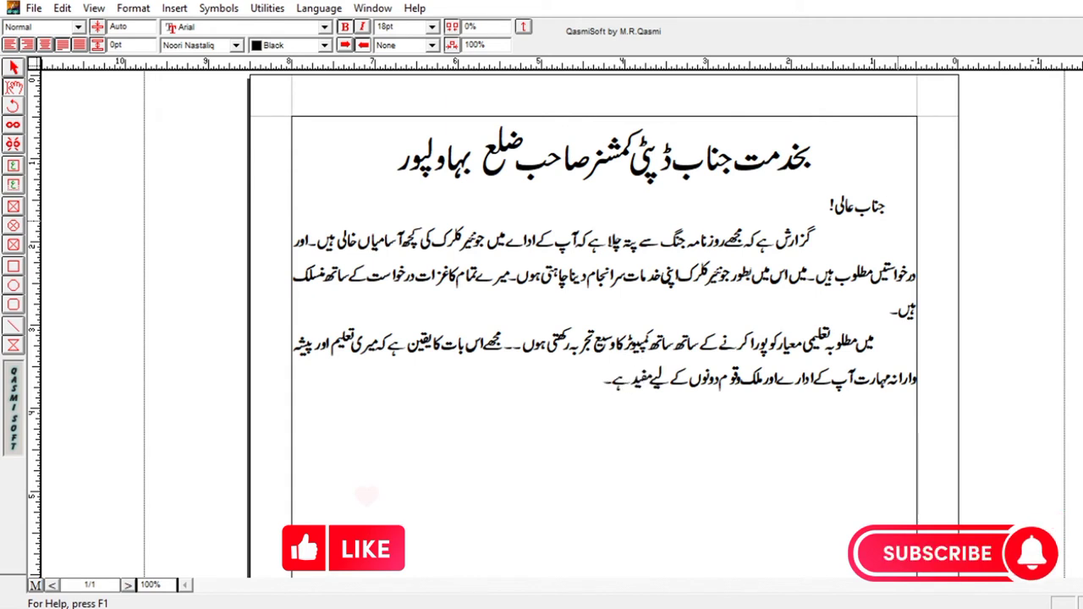
pyautogui.write(' اور م')
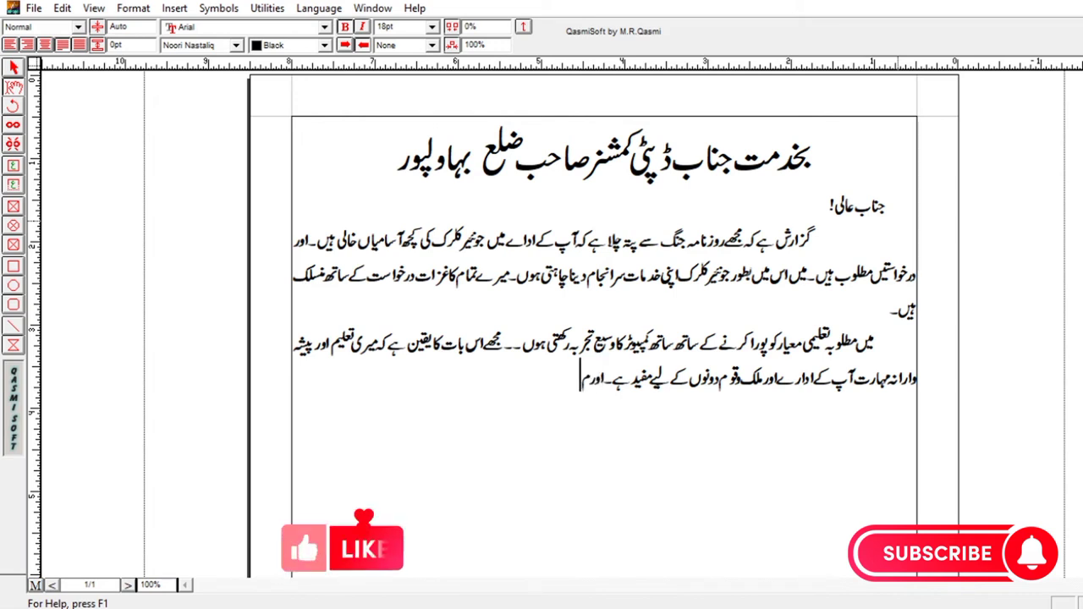
pyautogui.write('یرا تجربہ آپ کی')
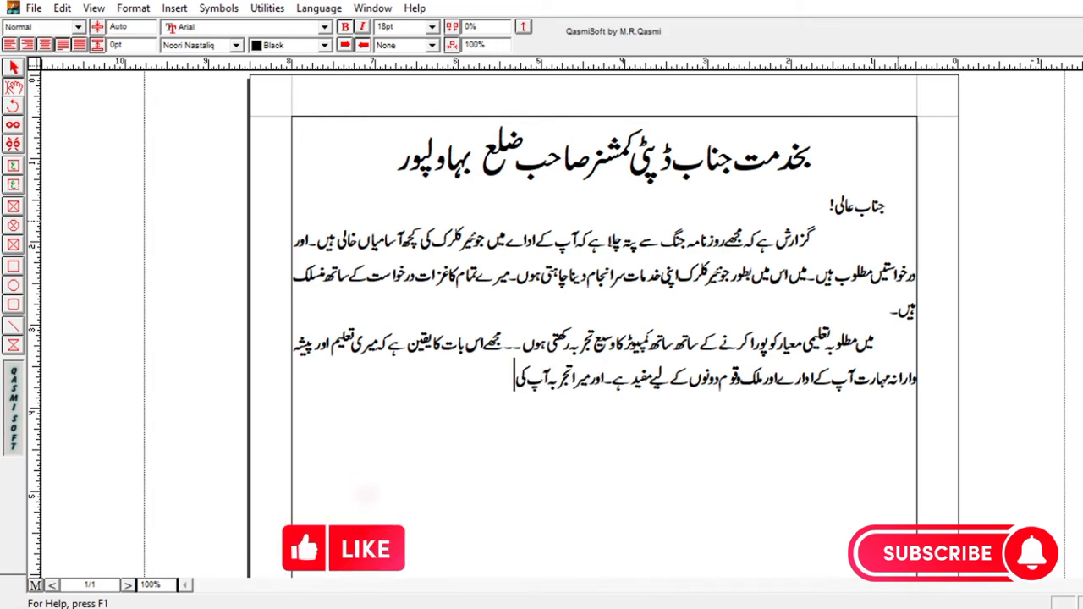
pyautogui.press('capslock')
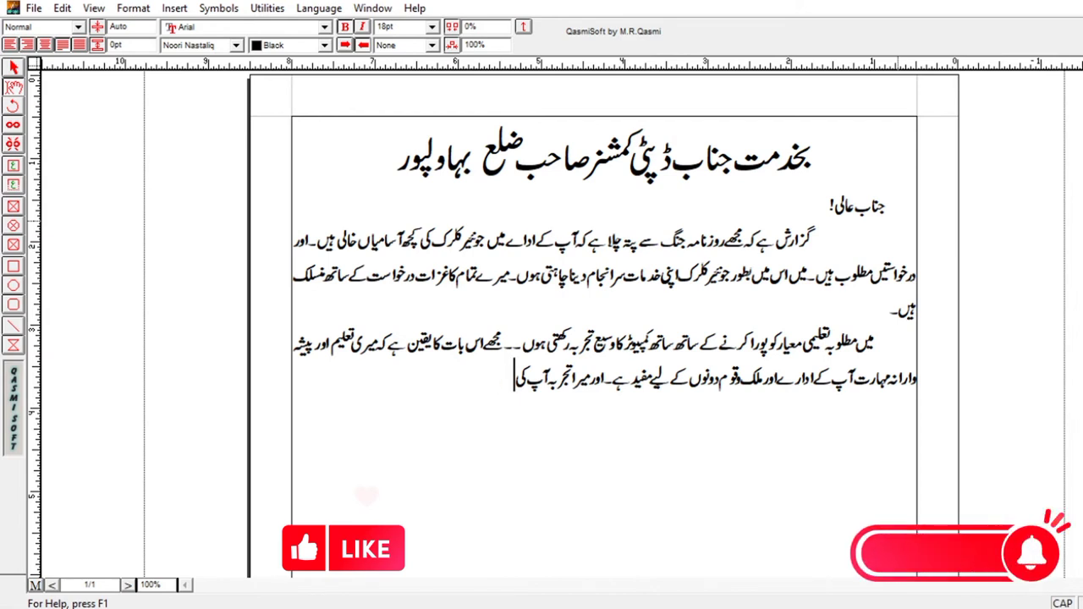
pyautogui.write('صد')
pyautogui.press('capslock')
pyautogui.write('گھبک')
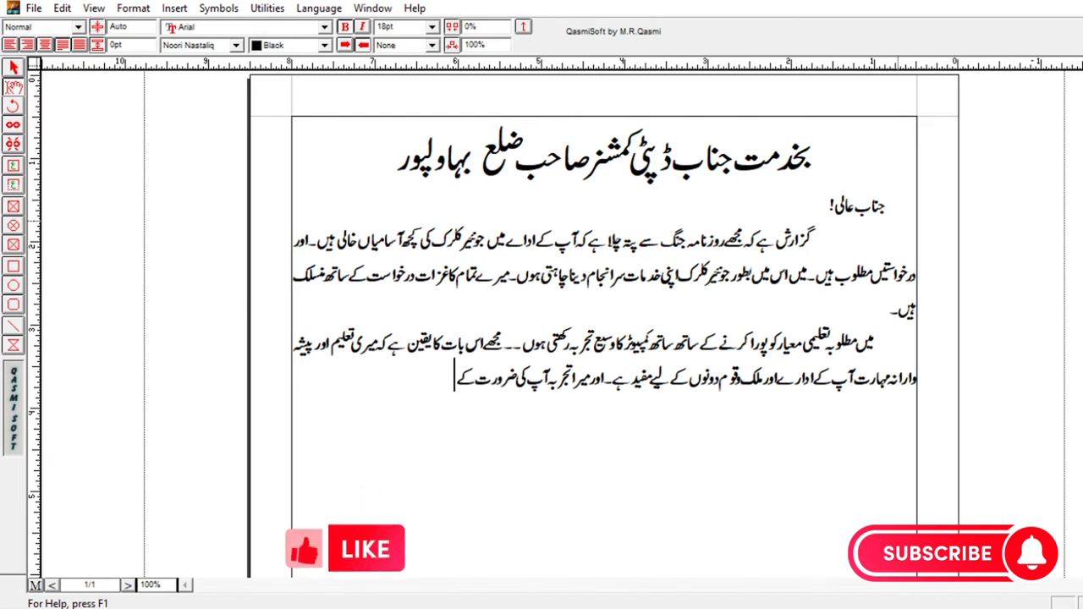
pyautogui.write('رت کے عین مطابق ہے۔')
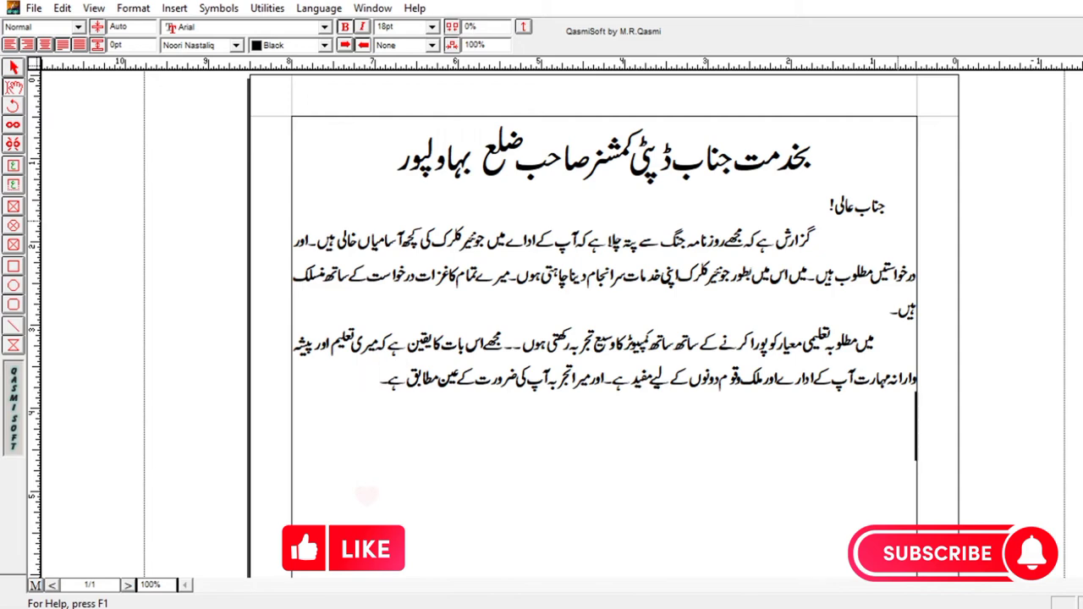
pyautogui.scroll(-3, 900, 224)
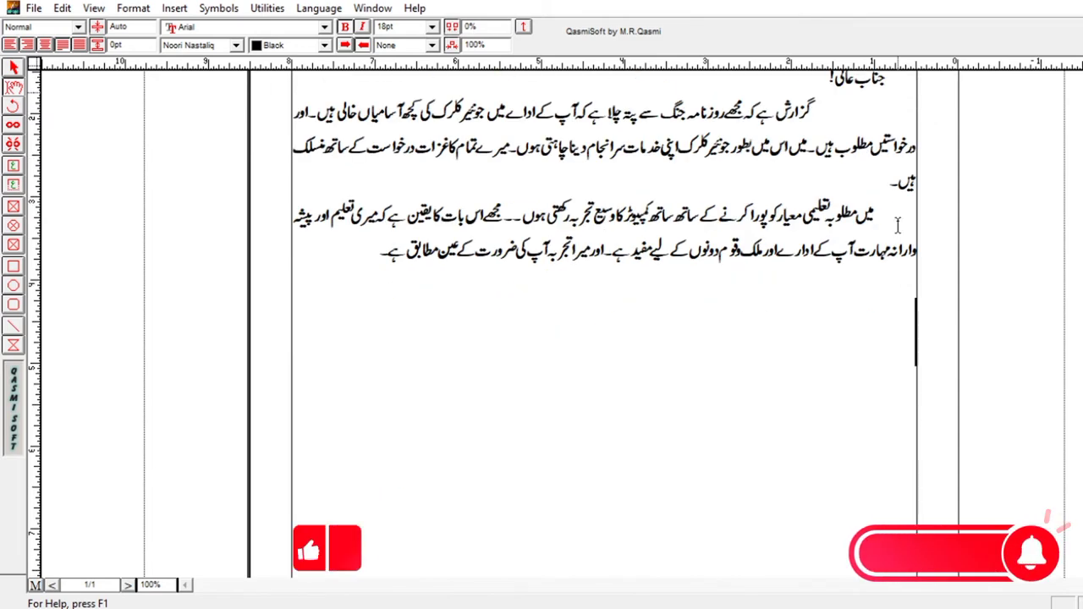
# - Type the closing request to be selected, ending آپ کی عین نوازش ہوگی۔, and start a new line
pyautogui.write('م')
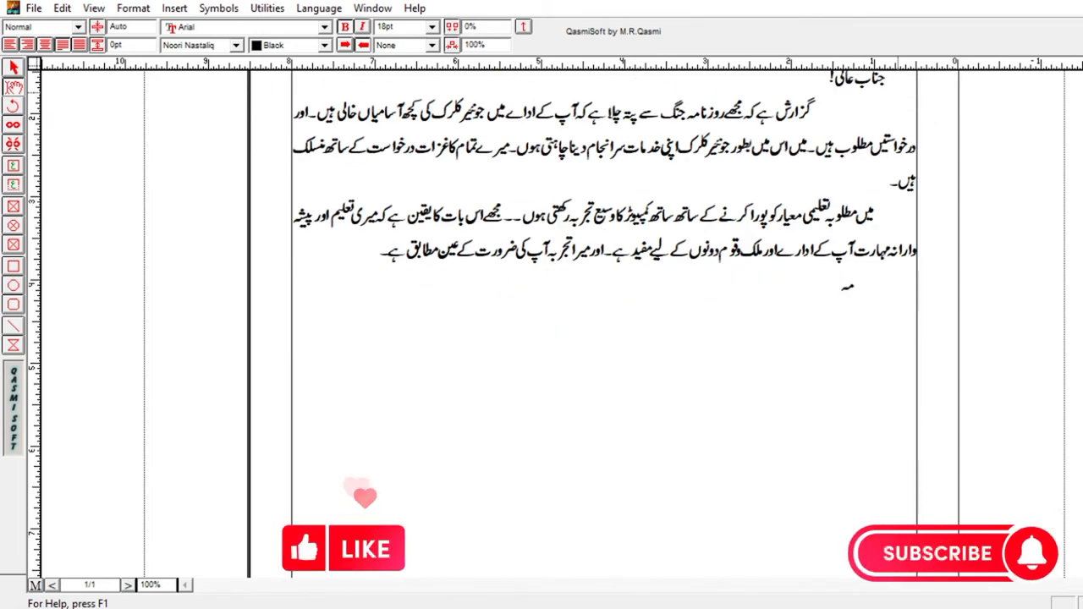
pyautogui.write('ہربانی فرما کر میرا ان')
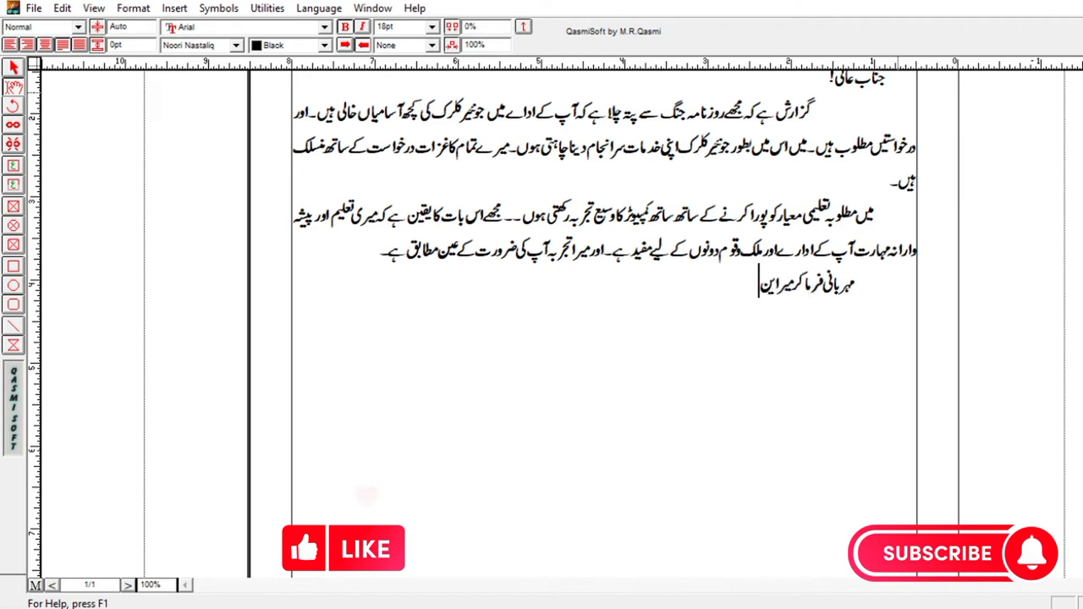
pyautogui.write('ت')
pyautogui.press('capslock')
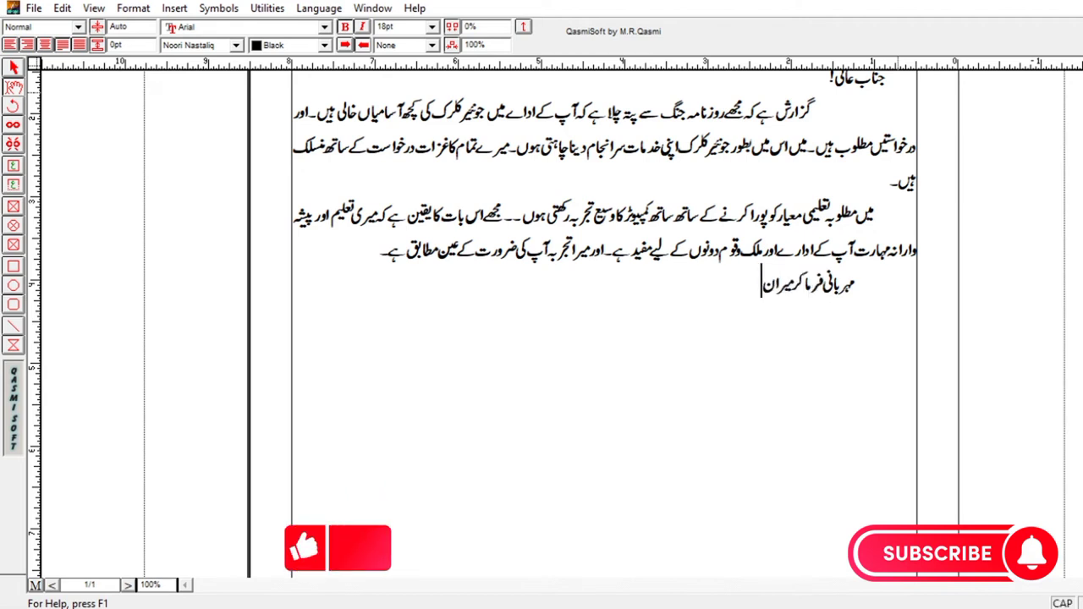
pyautogui.write('ٹ')
pyautogui.press('capslock')
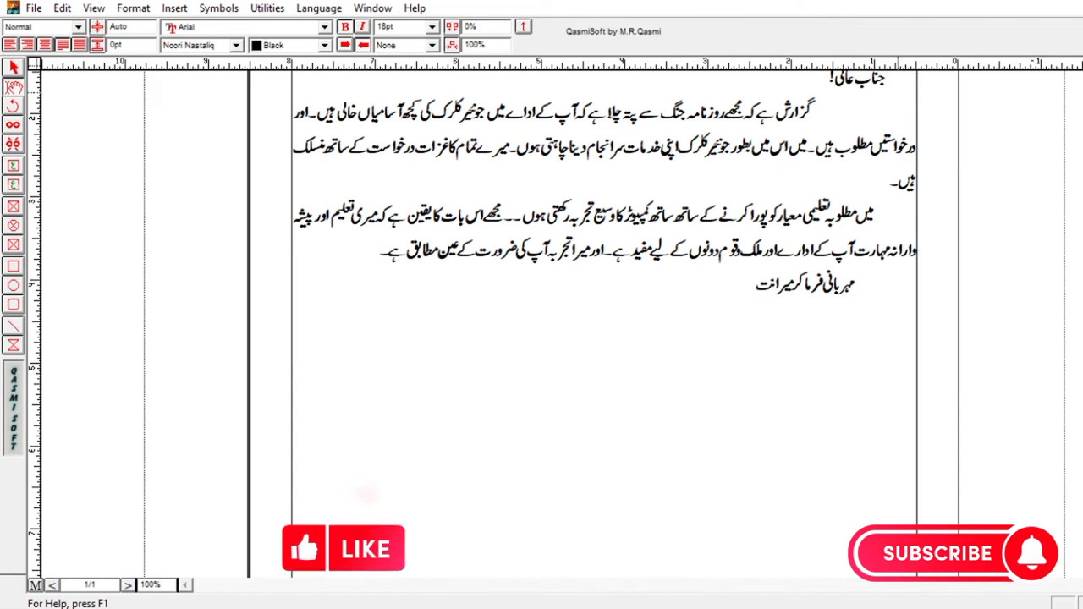
pyautogui.write('خ')
pyautogui.press('capslock')
pyautogui.write('اب کرک')
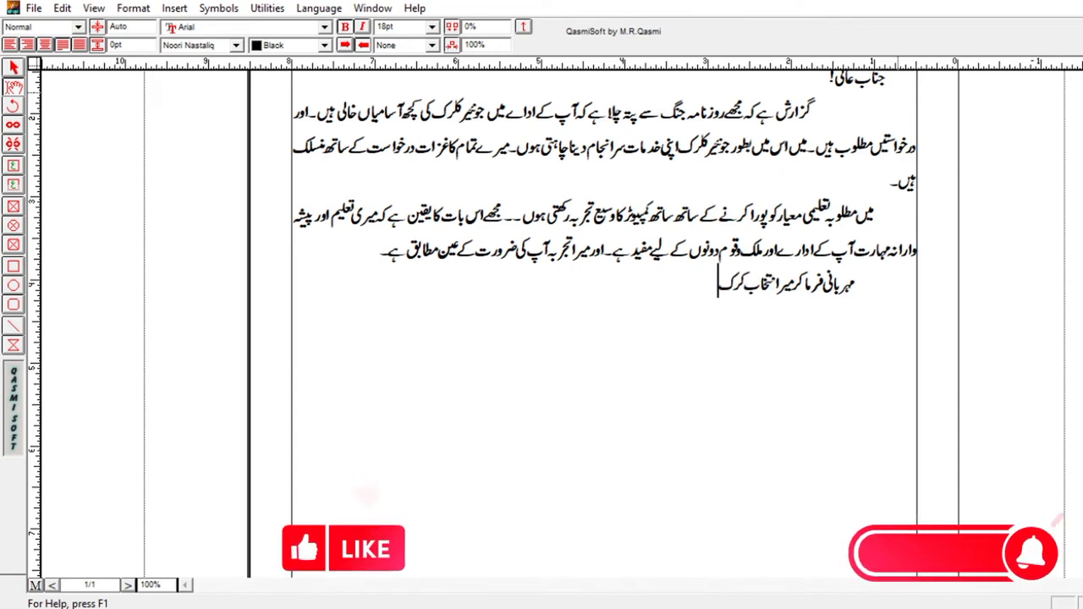
pyautogui.write('ے')
pyautogui.press('capslock')
pyautogui.write('ژ')
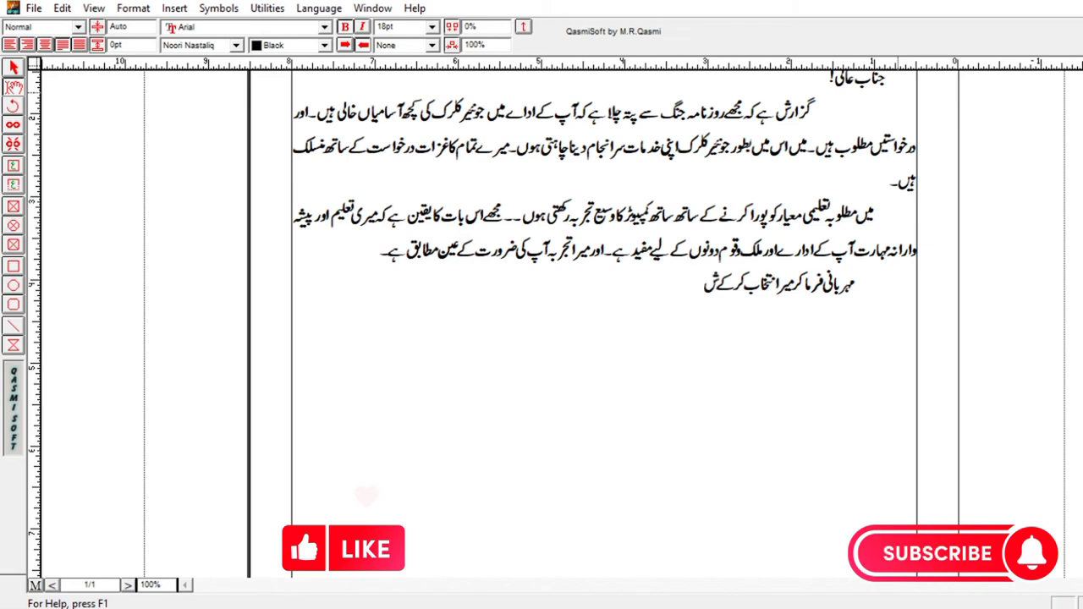
pyautogui.write('یہ کا موقع')
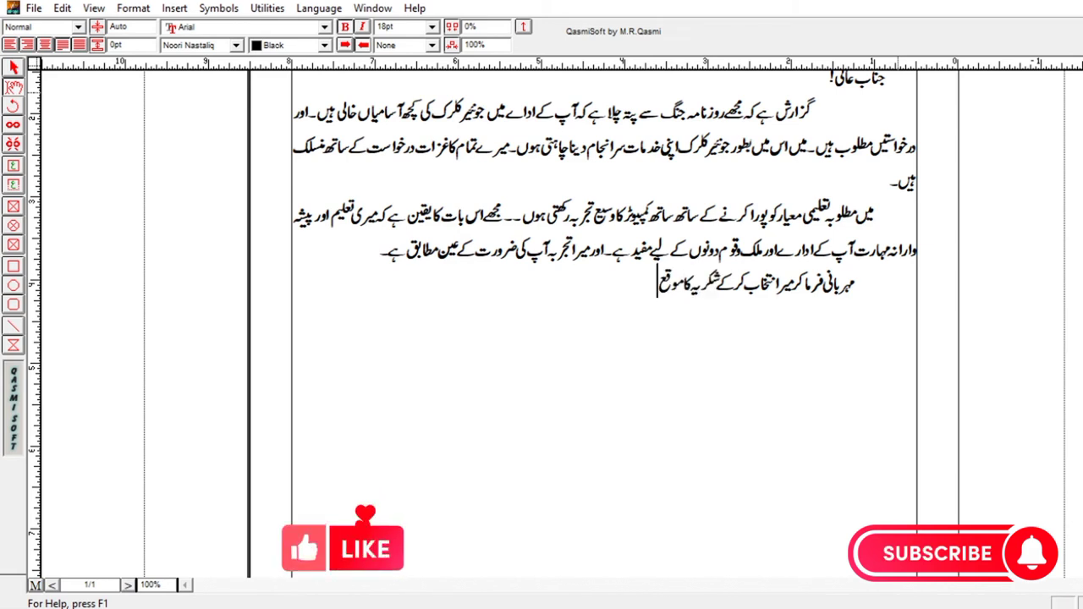
pyautogui.write(' دیں۔ آپکی')
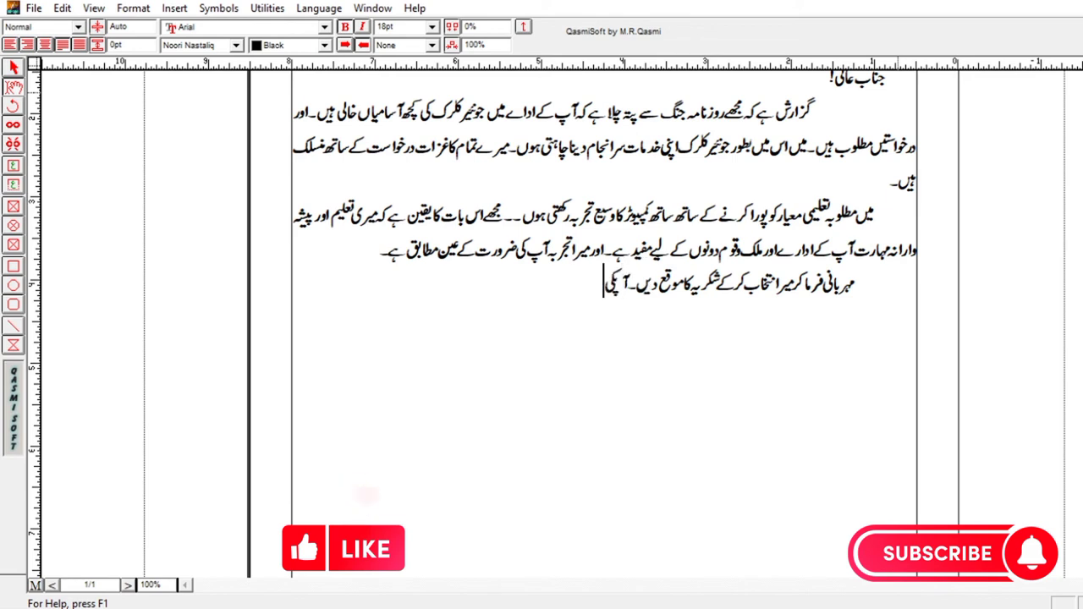
pyautogui.write(' عین نوازش')
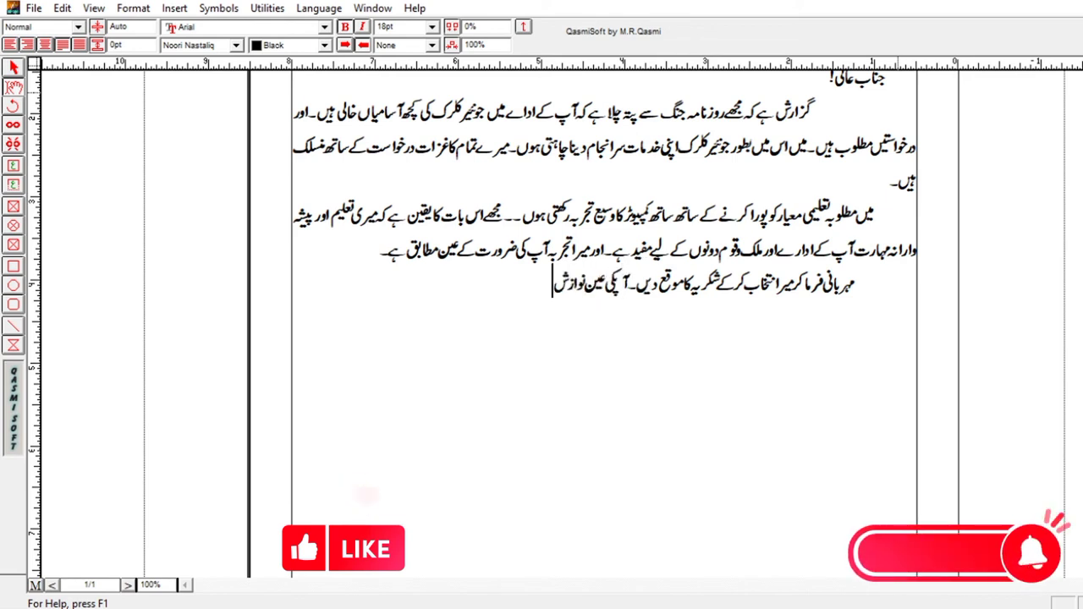
pyautogui.write(' ہوگی۔')
pyautogui.press('Return')
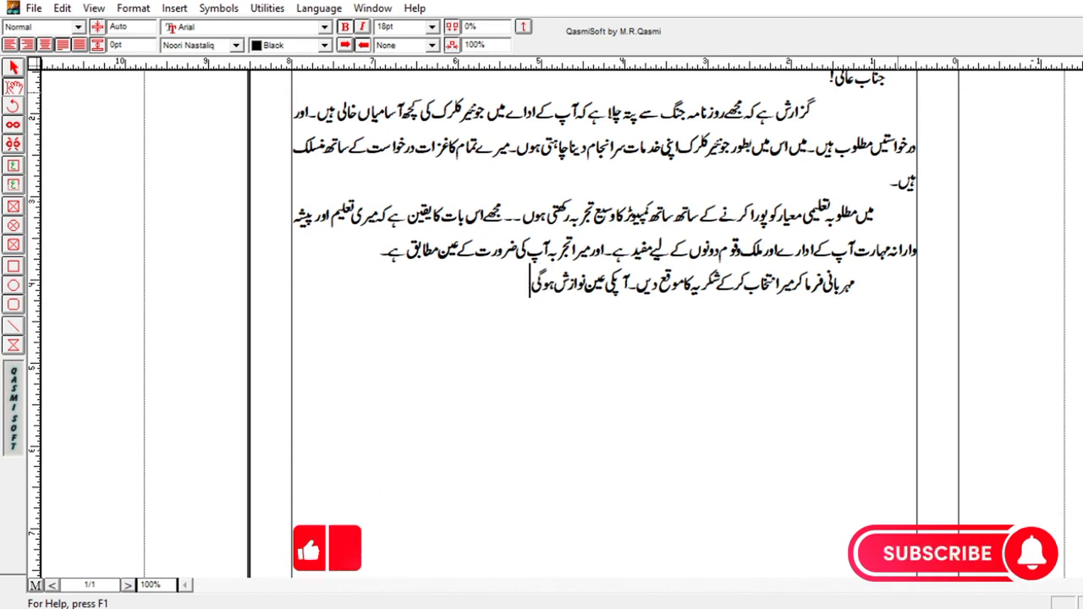
# - Type العارض, the name and parentage line, گھر کا پتہ and فون نمبر on separate lines
pyautogui.write('ال')
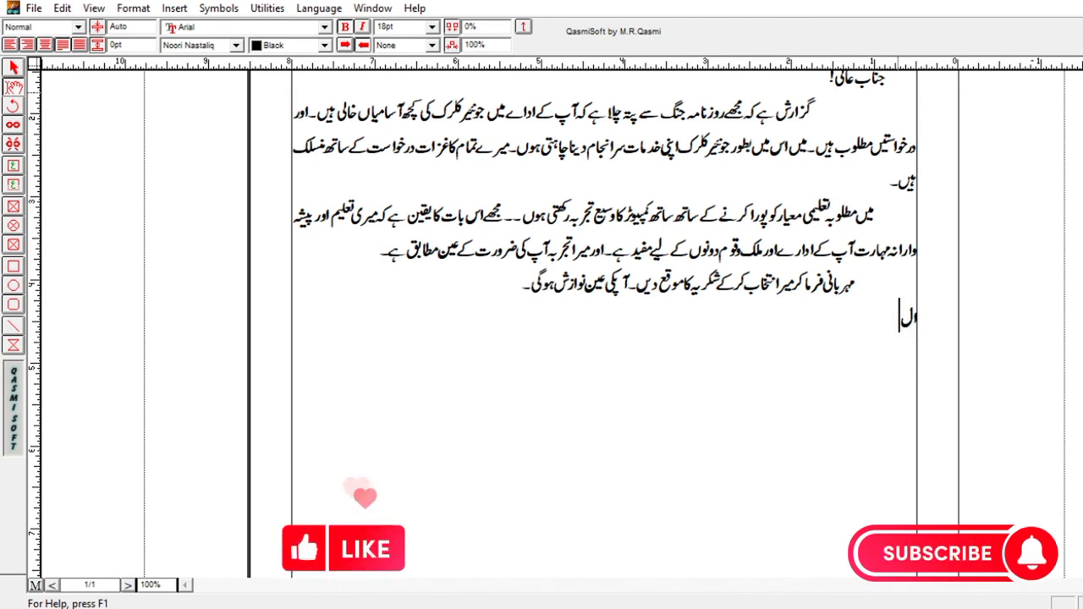
pyautogui.write('عارض')
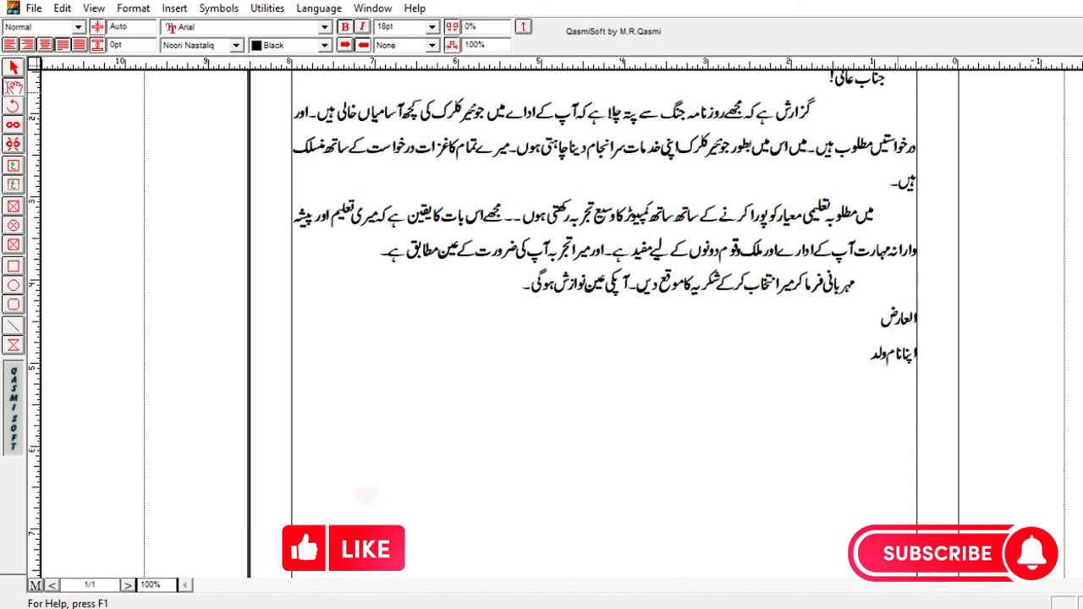
pyautogui.write('یت')
pyautogui.press('Return')
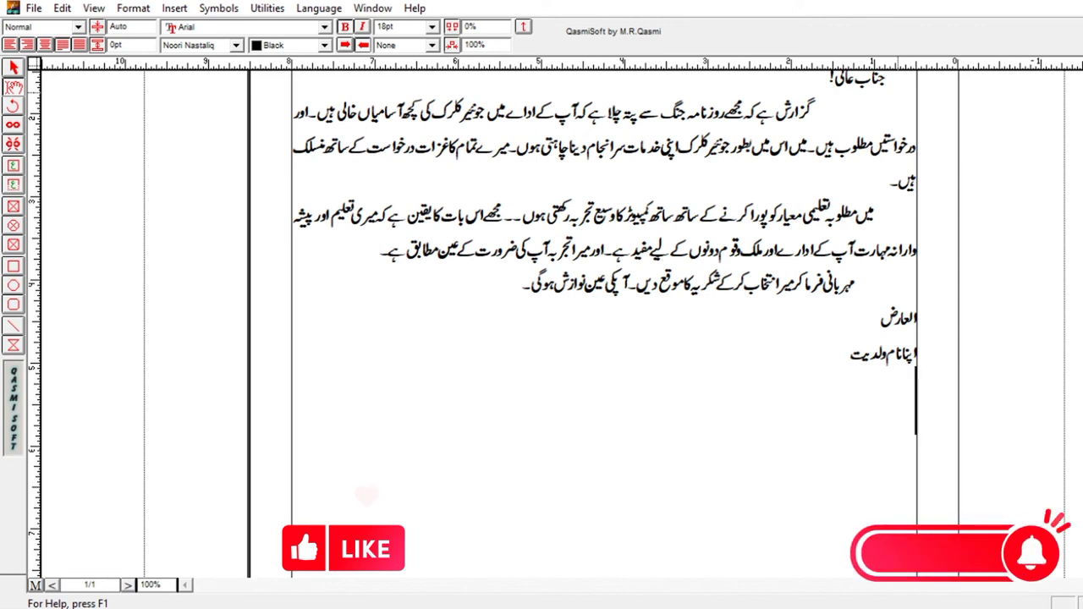
pyautogui.write('گھر کا پتہ')
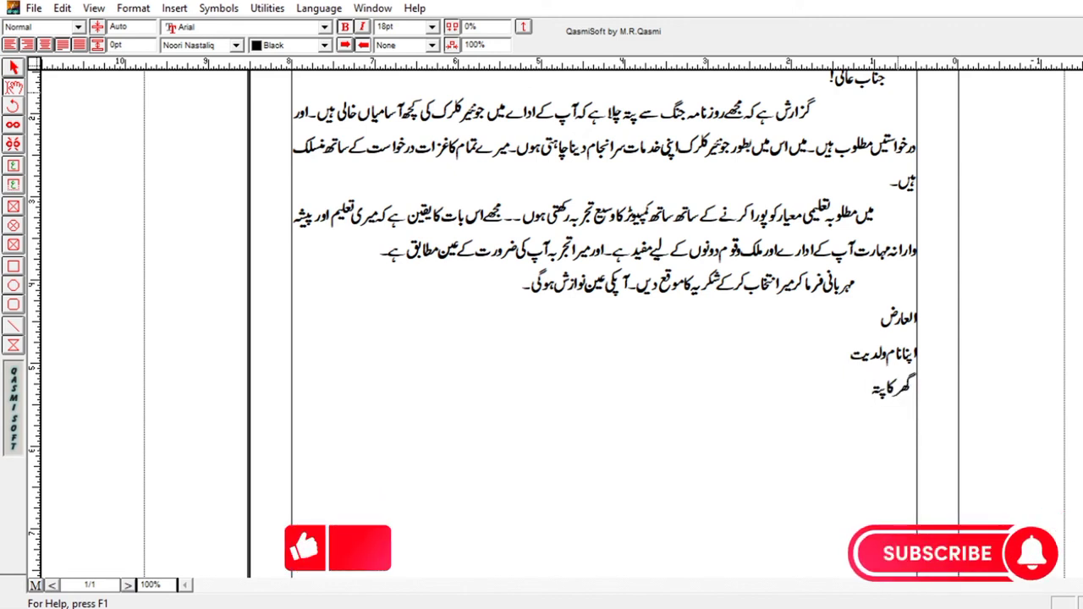
pyautogui.press('Return')
pyautogui.write('فون نمبر')
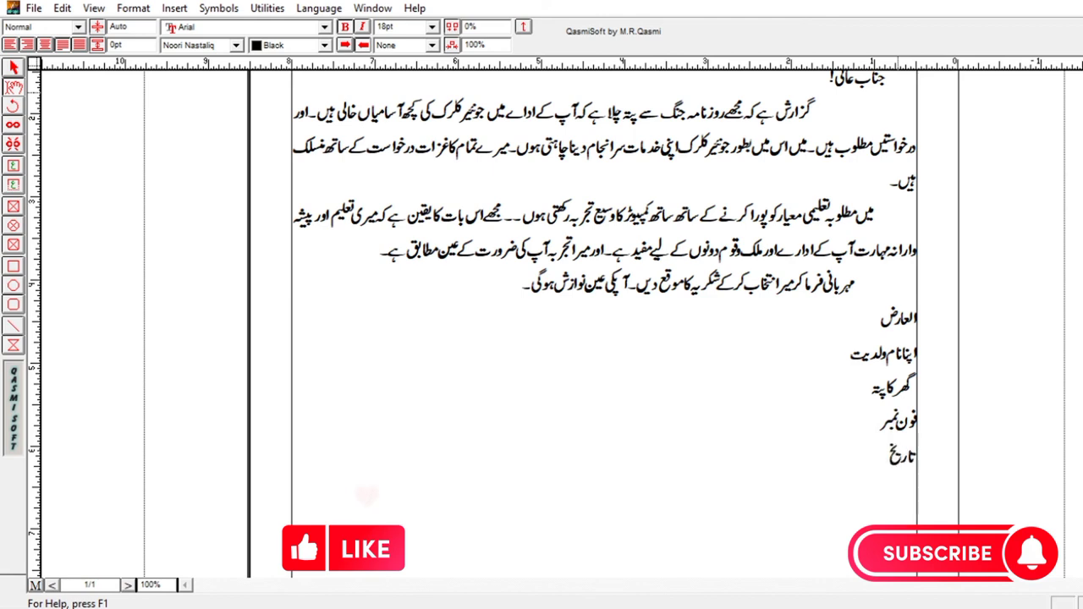
# - Select the letter text from جناب عالی onward and set it to 14pt
pyautogui.hotkey('ctrl', 'Home')
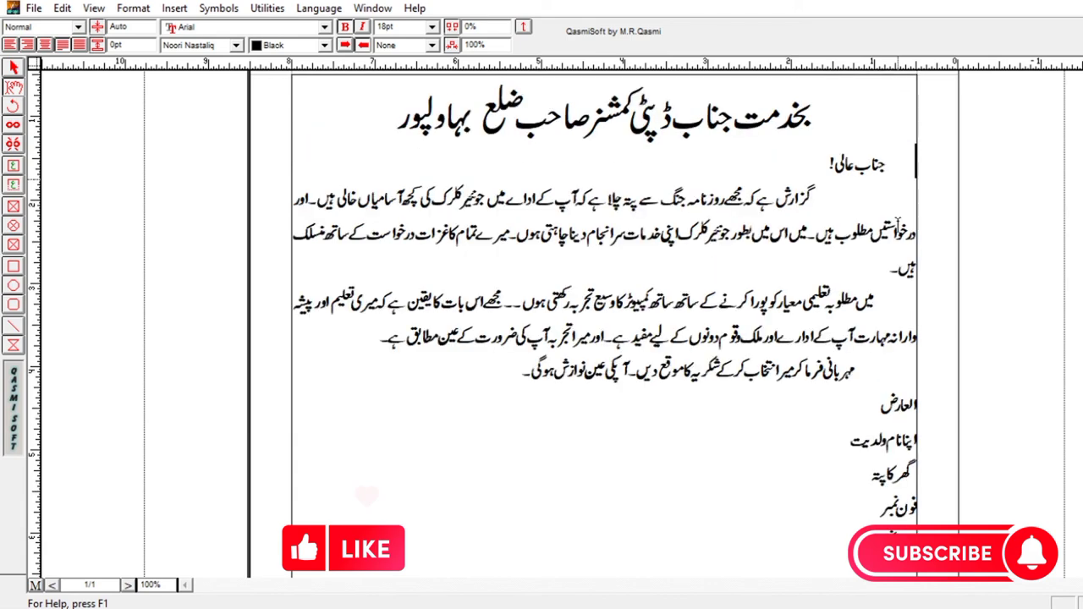
pyautogui.moveTo(832, 222); pyautogui.dragTo(877, 199)
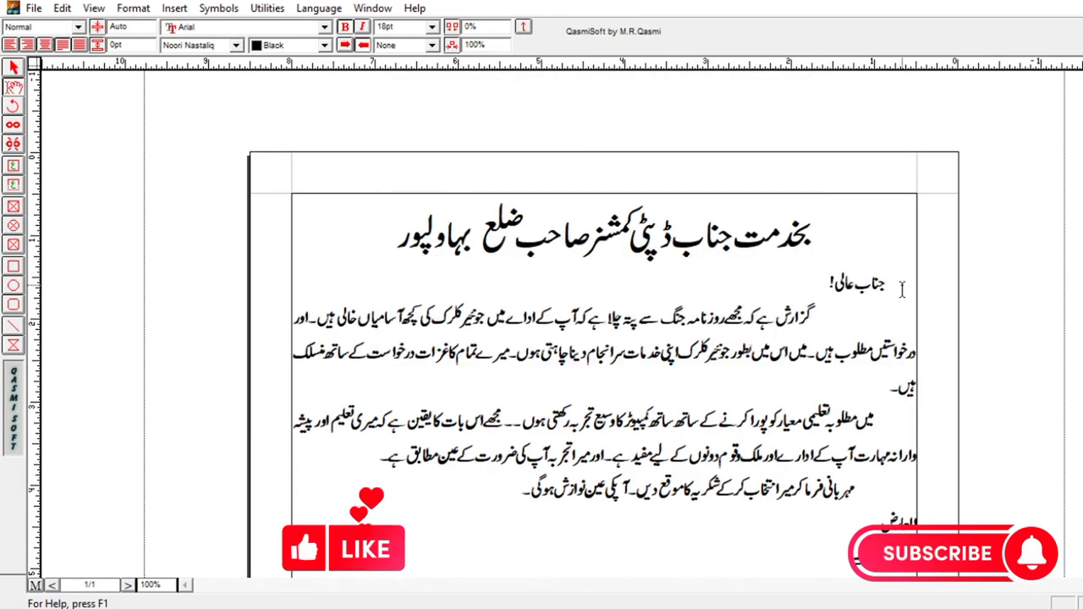
pyautogui.moveTo(877, 200); pyautogui.dragTo(885, 145)
pyautogui.click(432, 27)
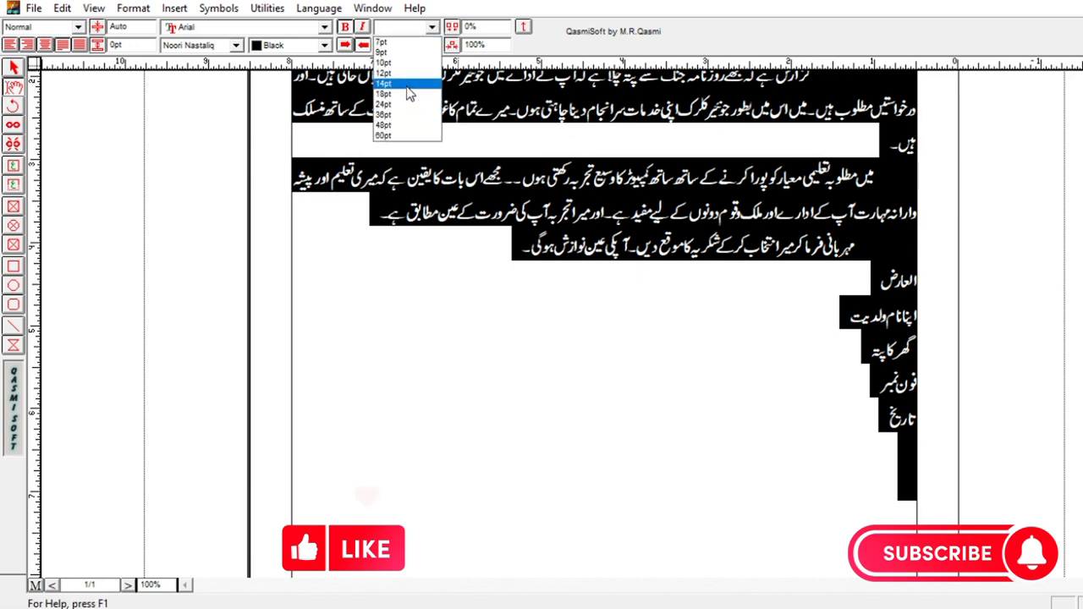
pyautogui.click(400, 87)
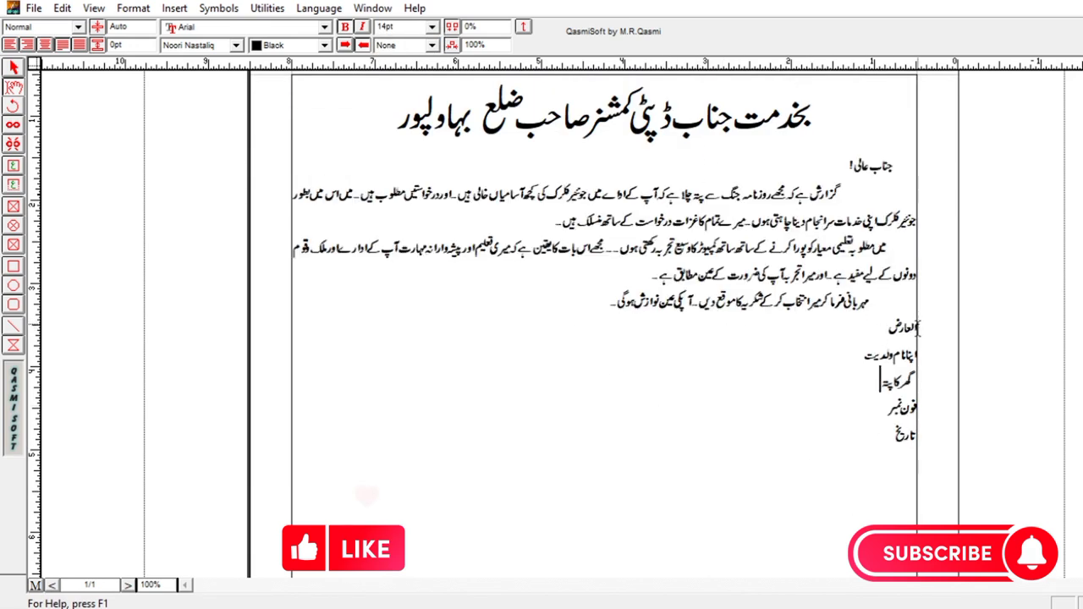
# - Indent the closing line, العارض and گھر کا پتہ lines toward the page centre
pyautogui.click(878, 306)
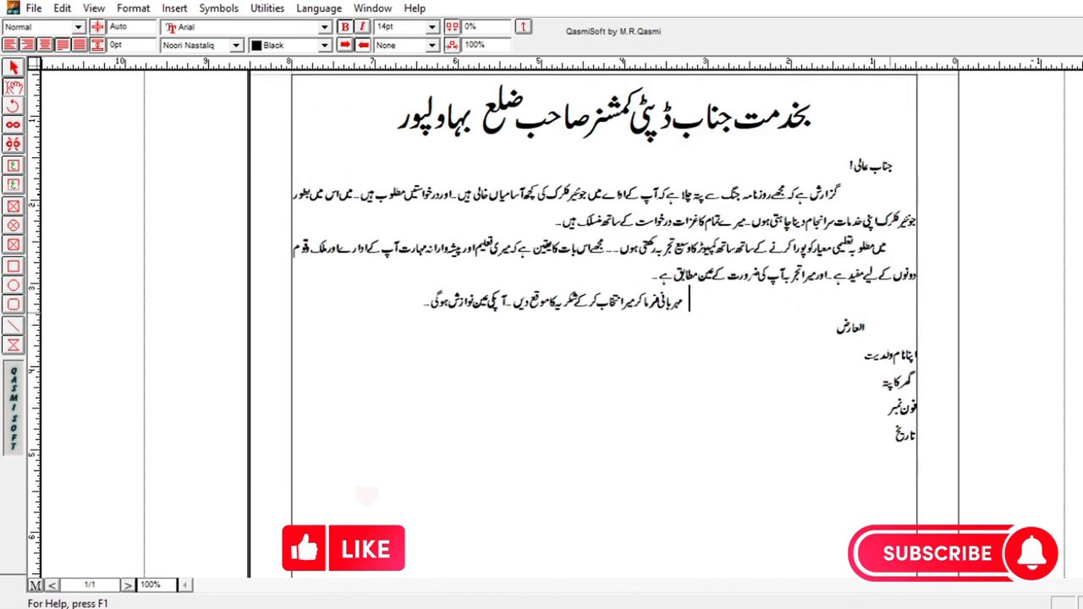
pyautogui.click(937, 363)
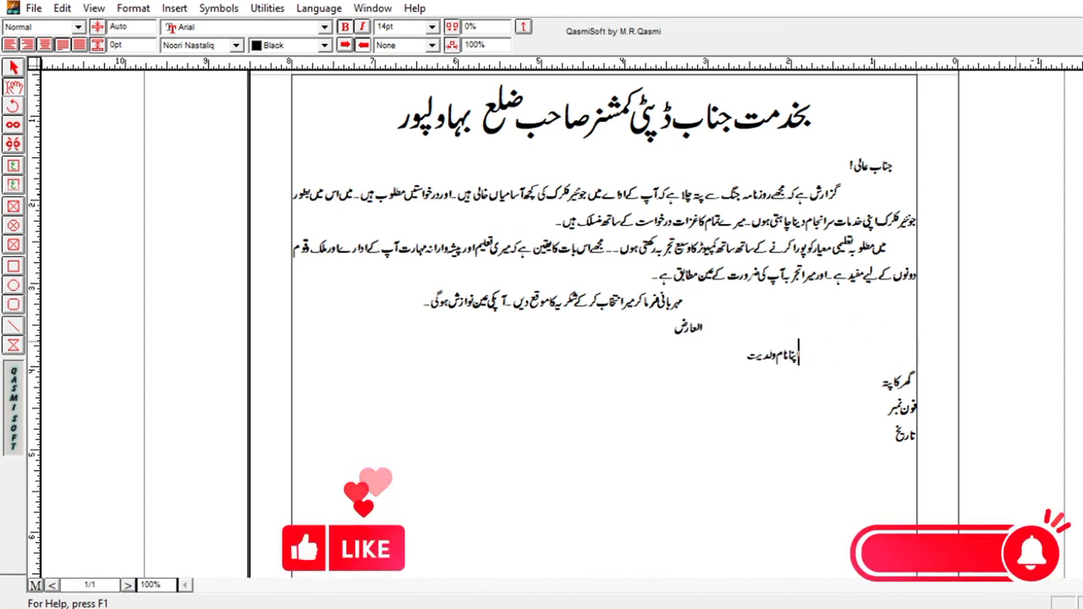
pyautogui.click(914, 385)
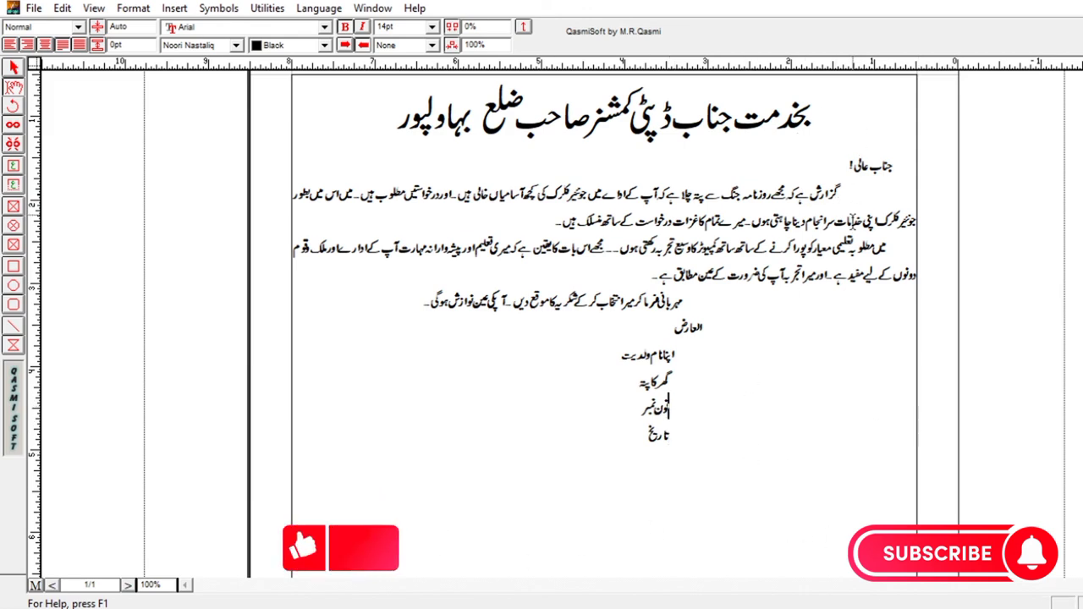
# - Set the salutation and body paragraphs, from جناب عالی to the end, to 17pt
pyautogui.moveTo(901, 165); pyautogui.dragTo(565, 514)
pyautogui.hotkey('ctrl', 'F10')
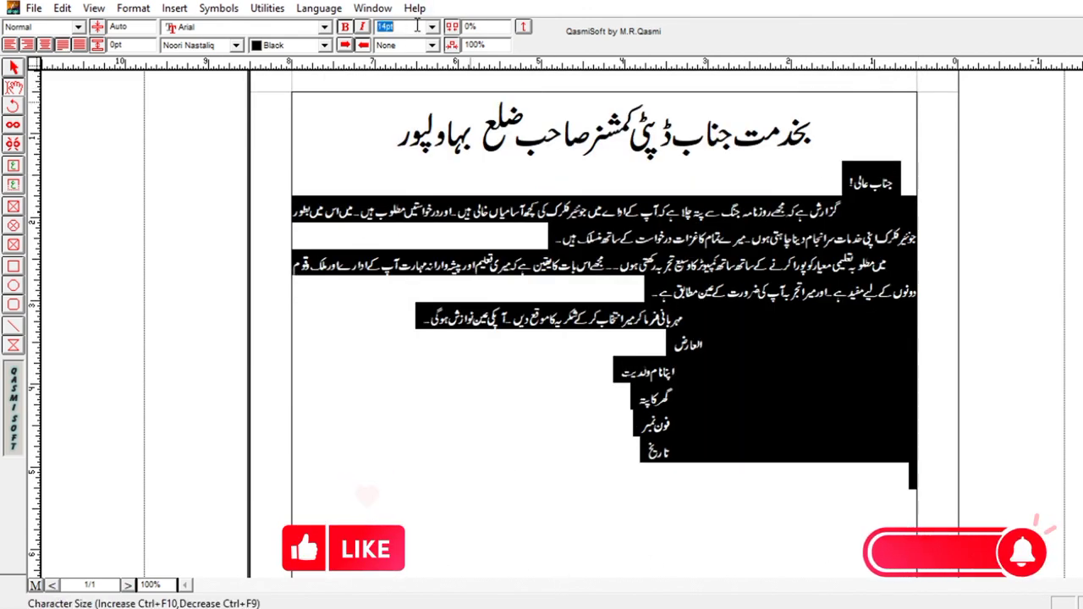
pyautogui.click(407, 26)
pyautogui.write('1')
pyautogui.hotkey('ctrl', 'F10')
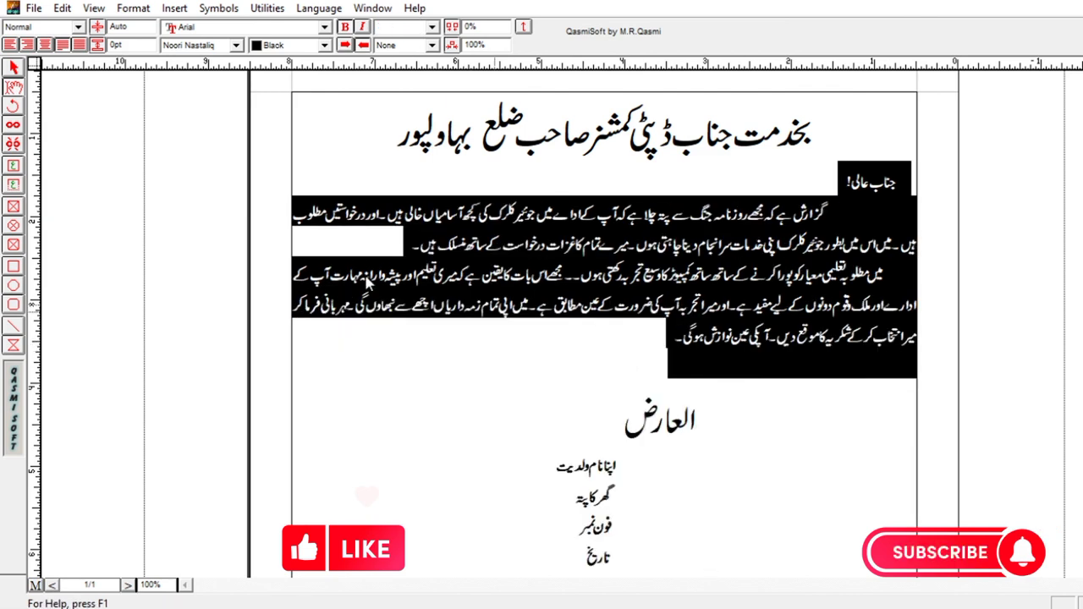
pyautogui.click(433, 27)
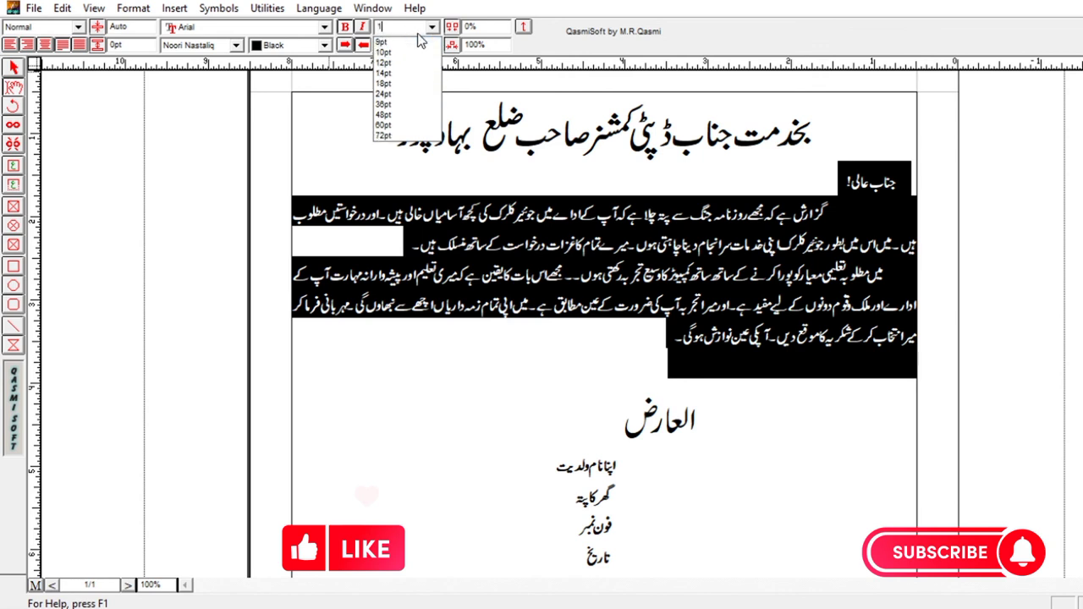
pyautogui.write('17')
pyautogui.press('Return')
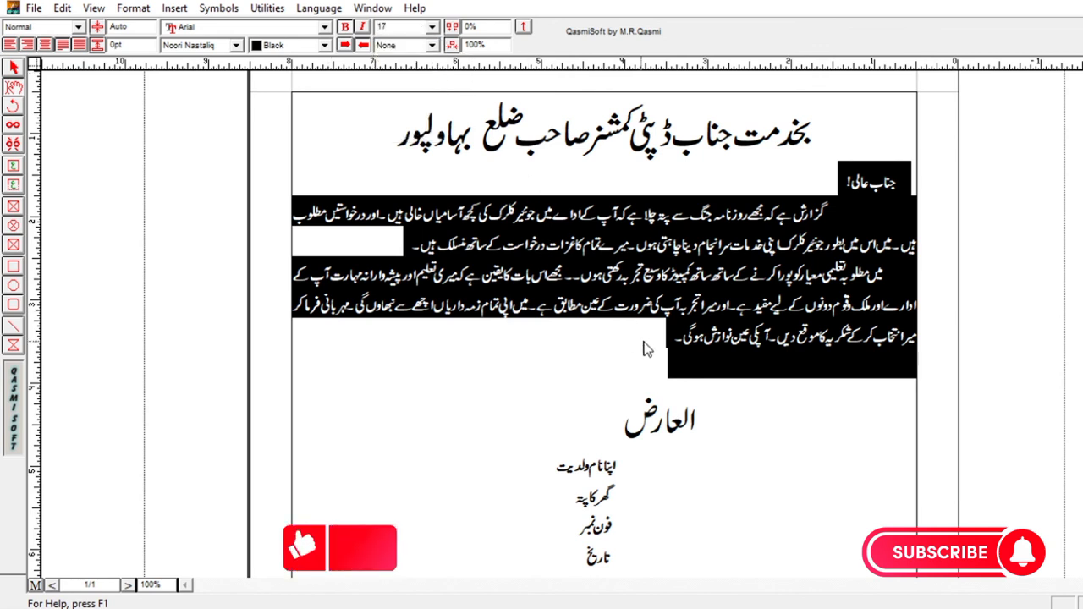
pyautogui.press('Return')
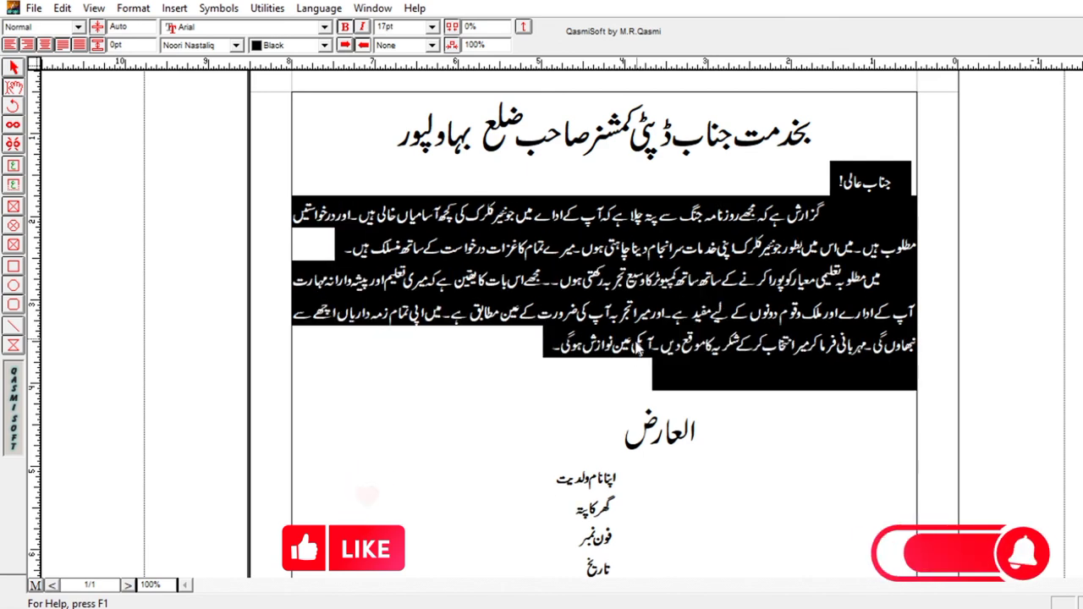
pyautogui.click(657, 368)
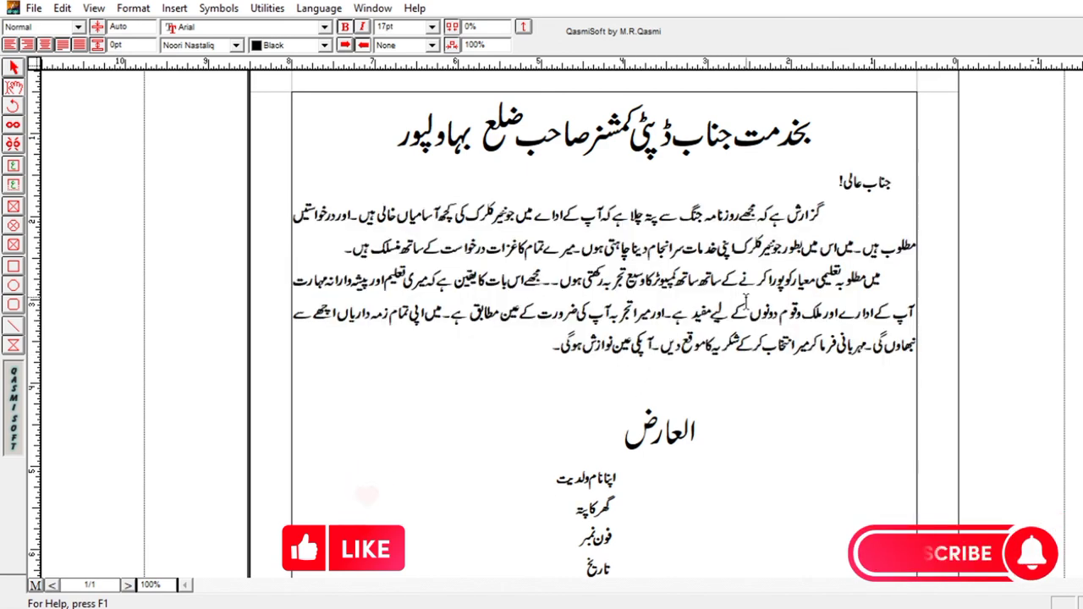